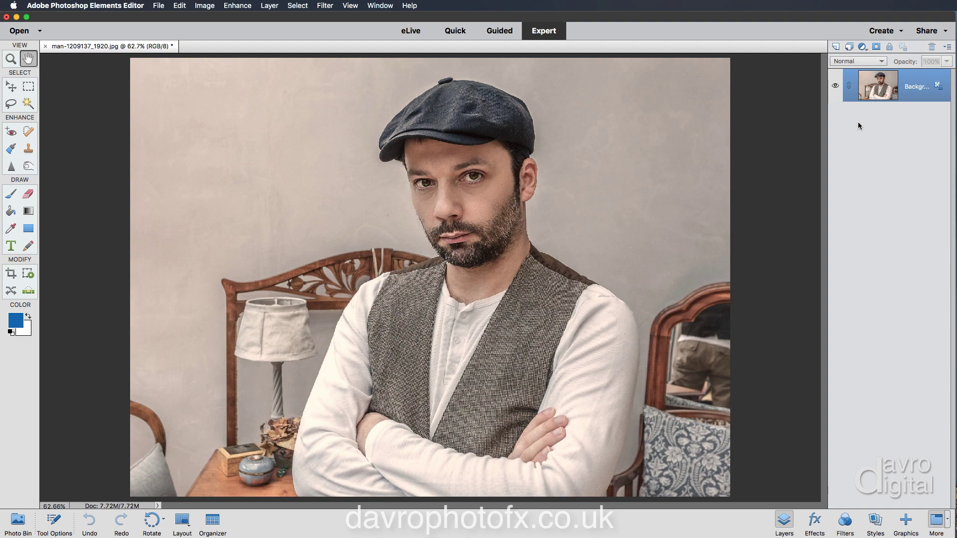
# Step: Duplicate the background layer and apply a Gaussian Blur with a 1.0 pixel radius to the copy
pyautogui.press('super+j')
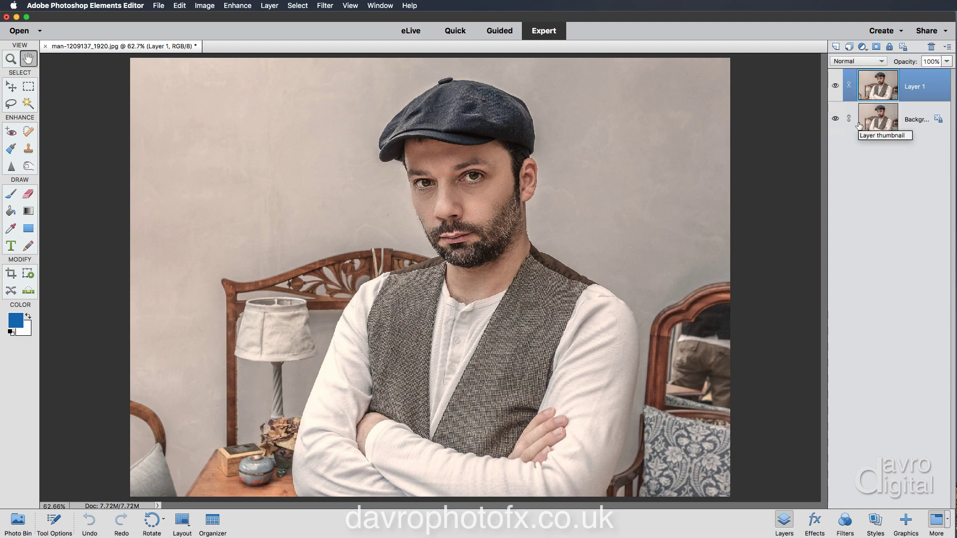
pyautogui.click(323, 5)
pyautogui.moveTo(319, 79)
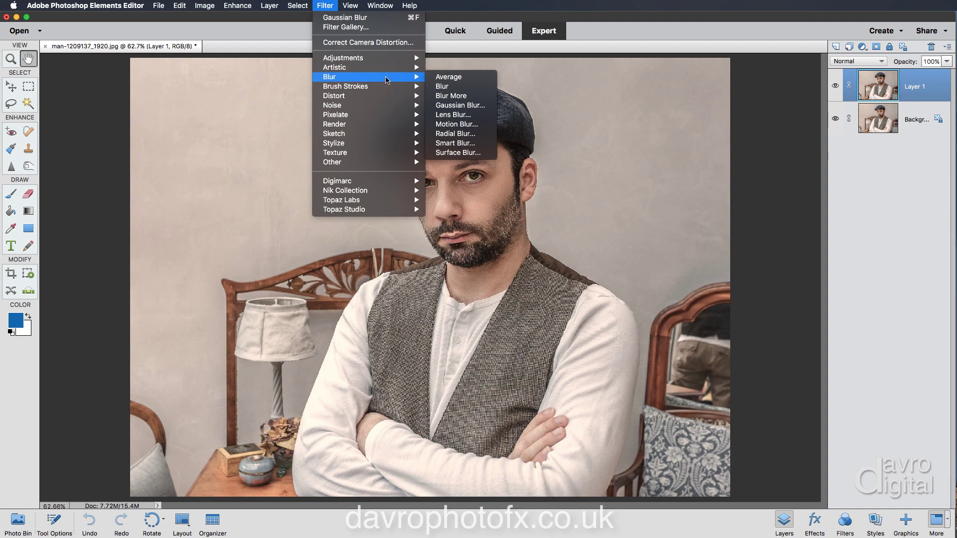
pyautogui.click(451, 106)
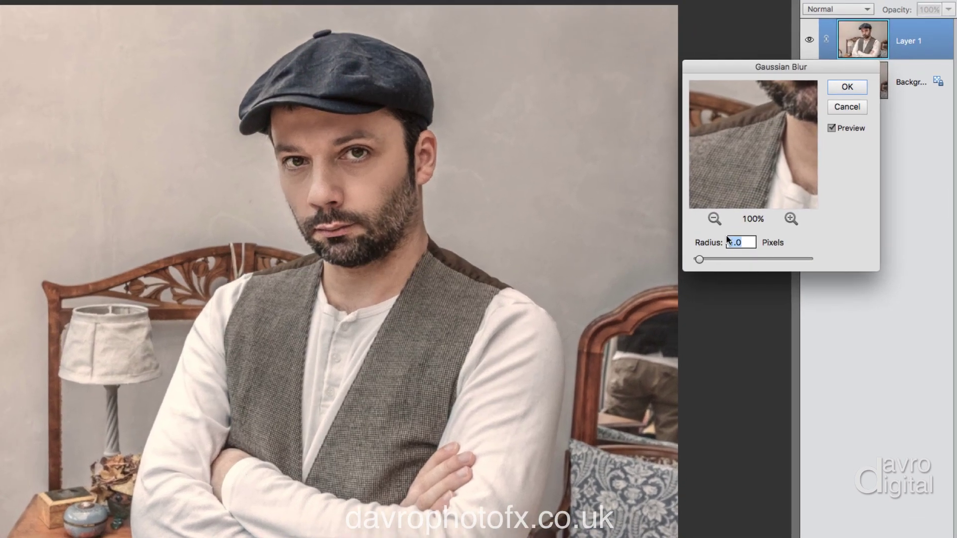
pyautogui.moveTo(757, 177)
pyautogui.mouseDown()
pyautogui.moveTo(737, 187)
pyautogui.moveTo(758, 171)
pyautogui.mouseUp()
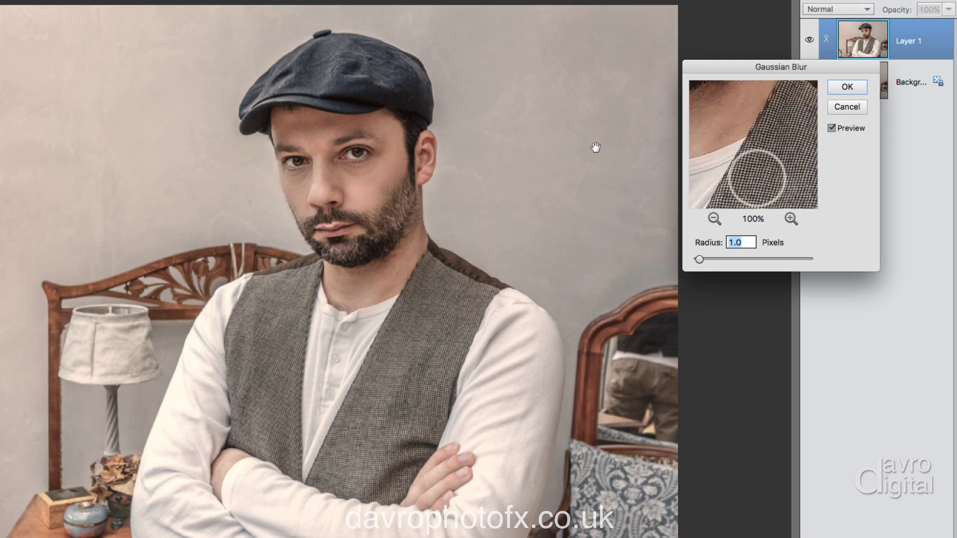
pyautogui.click(831, 127)
pyautogui.click(830, 128)
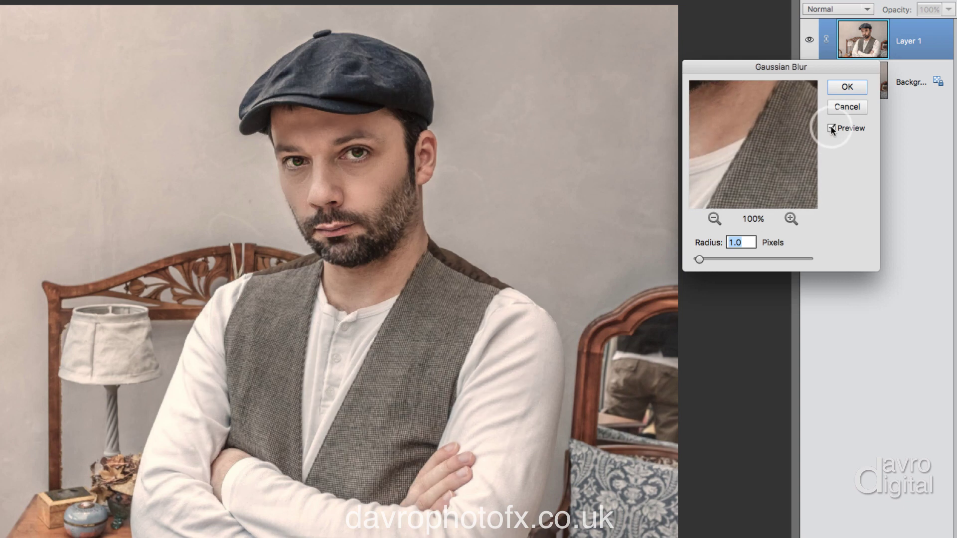
pyautogui.click(830, 128)
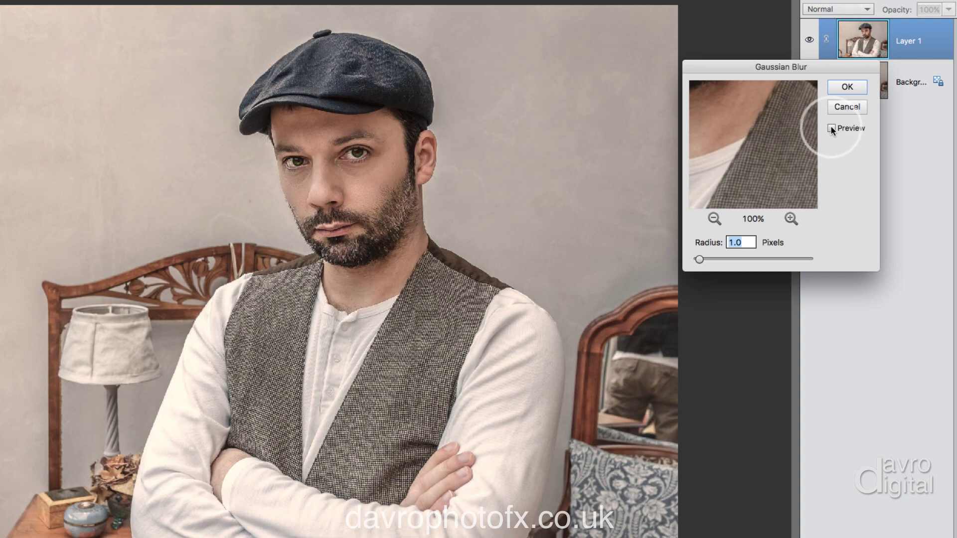
pyautogui.moveTo(777, 156); pyautogui.dragTo(743, 150)
pyautogui.click(743, 149)
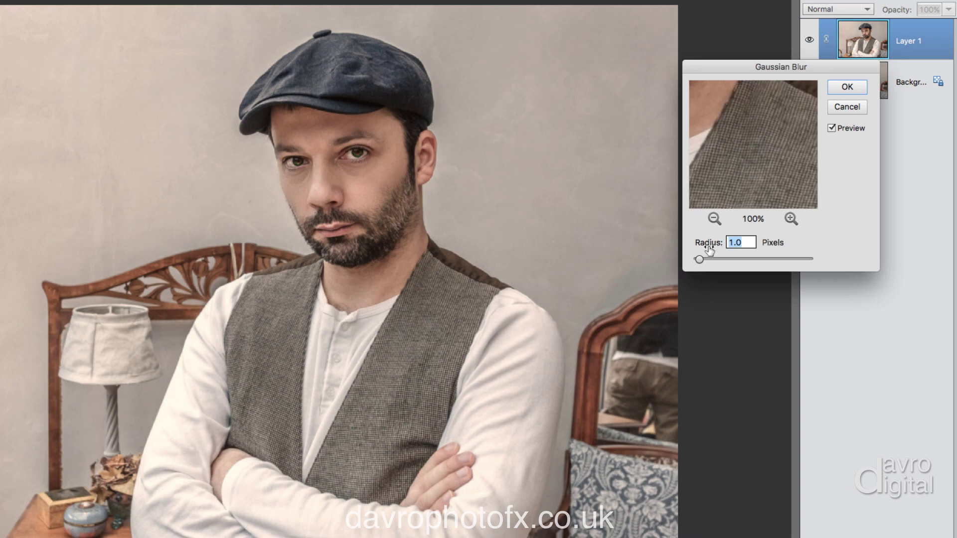
pyautogui.click(847, 88)
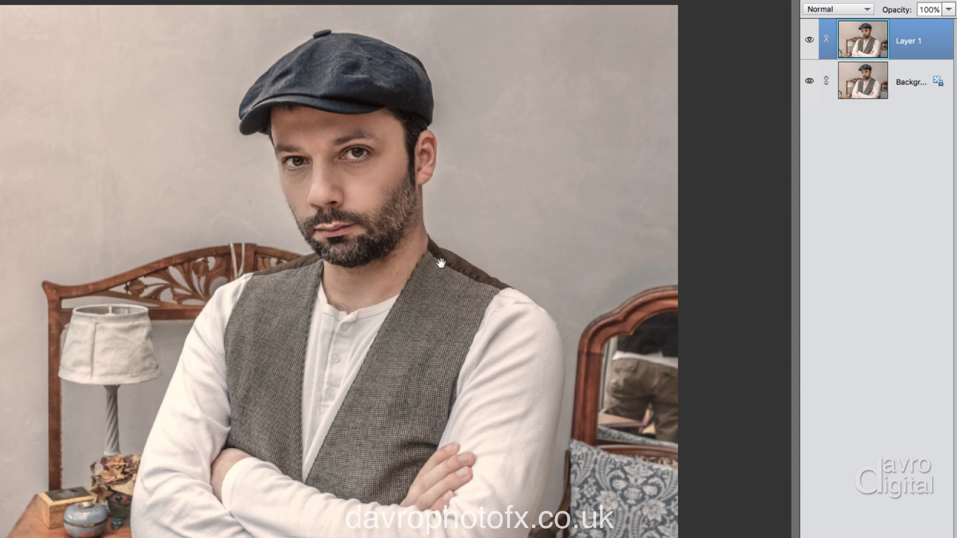
# Step: Lower the blurred layer's opacity to 79% and compare the portrait with and without that layer
pyautogui.press('z')
pyautogui.click(435, 264)
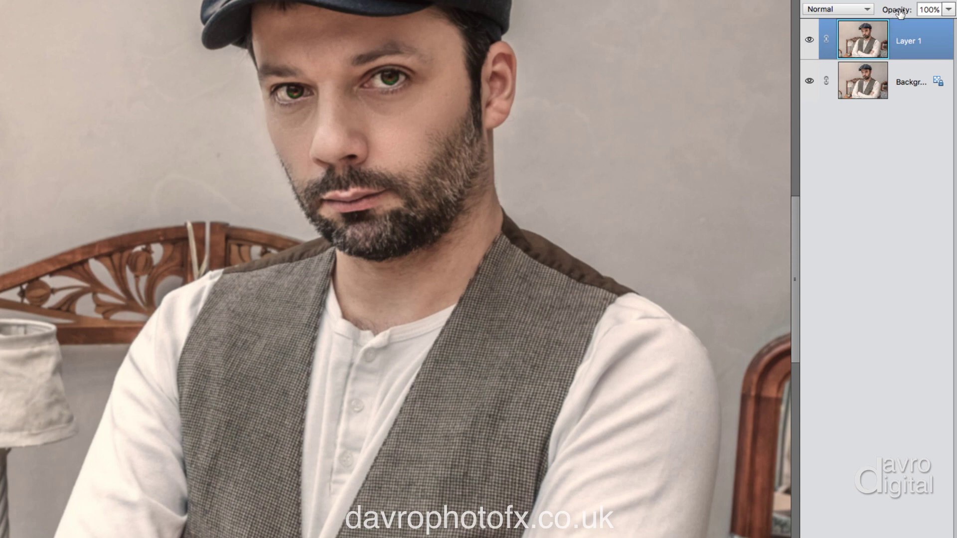
pyautogui.moveTo(896, 11); pyautogui.dragTo(885, 10)
pyautogui.click(810, 41)
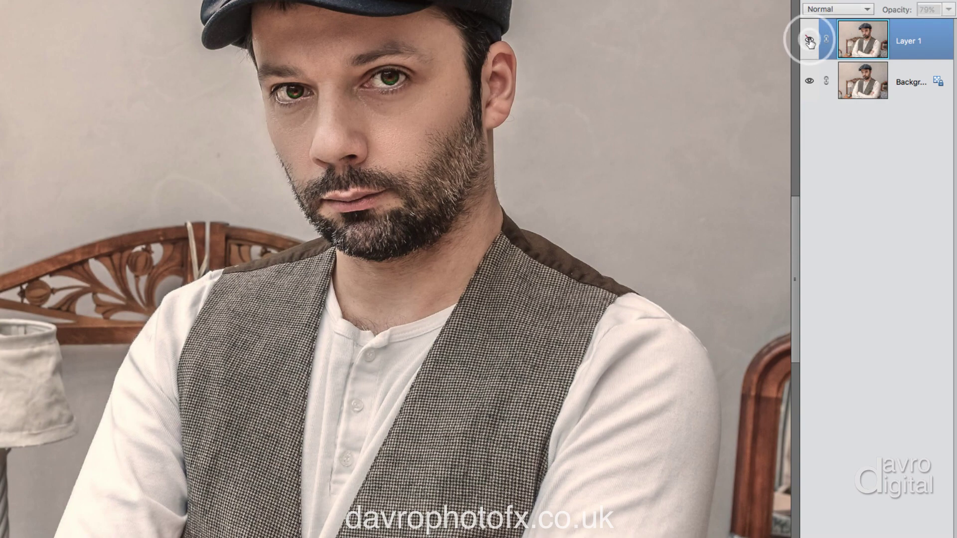
pyautogui.click(809, 41)
pyautogui.click(809, 41)
pyautogui.click(810, 41)
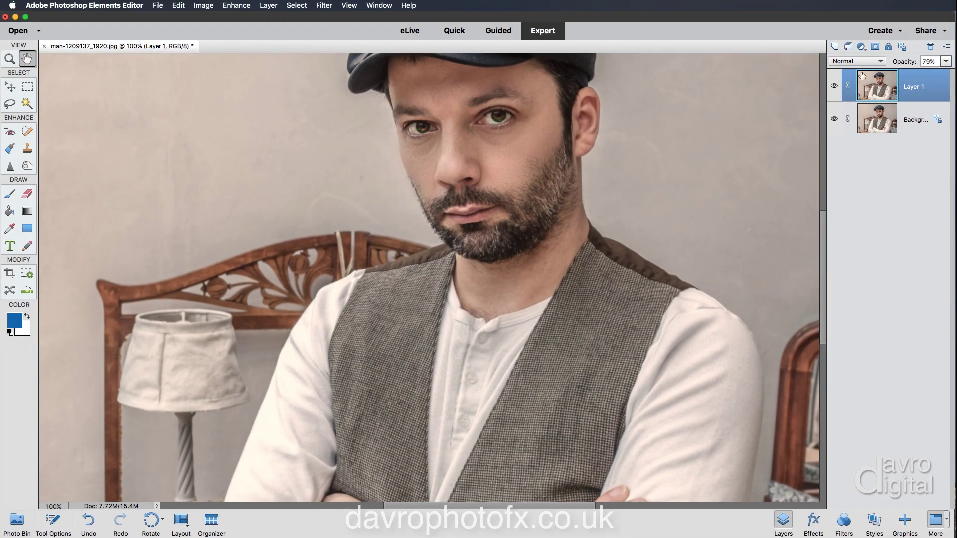
# Step: Add a layer mask to the blurred layer and activate the Brush tool, checking its settings
pyautogui.click(876, 47)
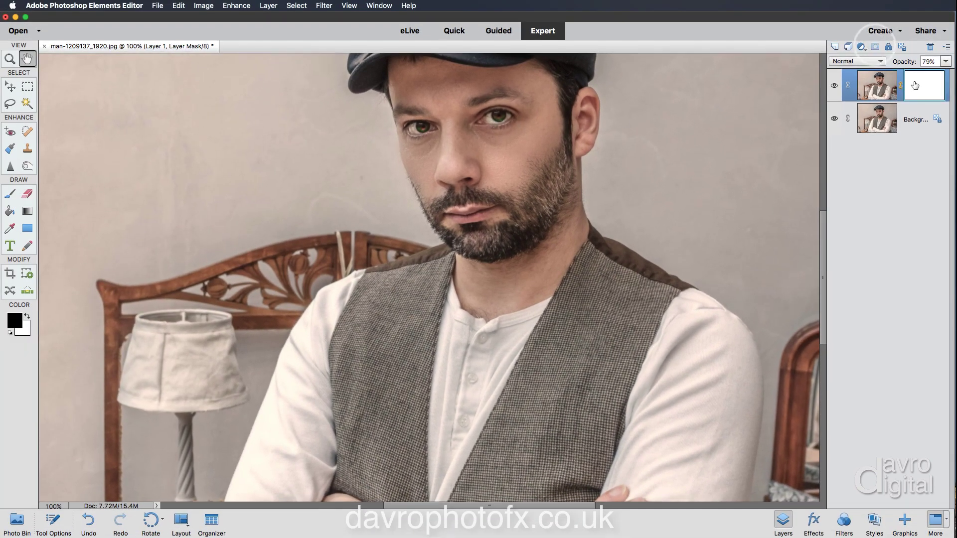
pyautogui.click(10, 194)
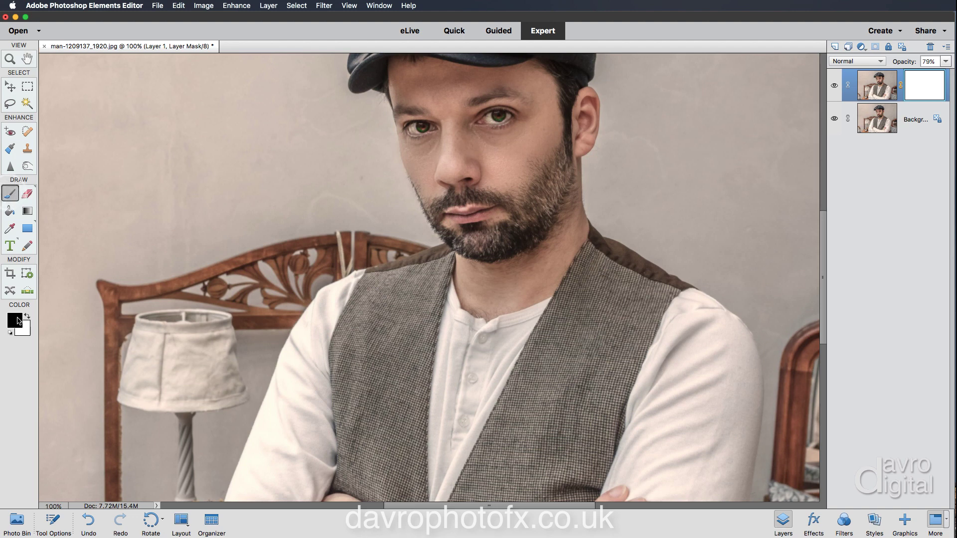
pyautogui.click(53, 521)
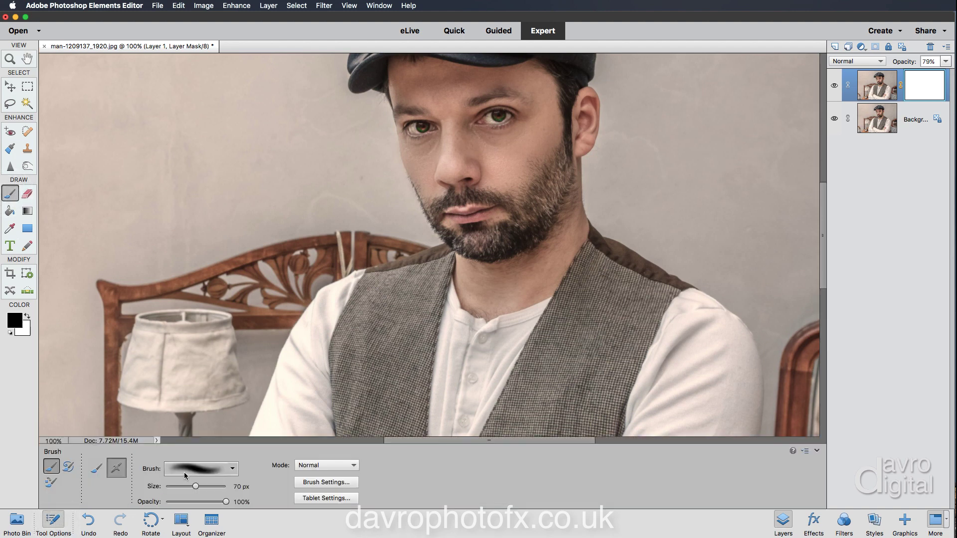
pyautogui.click(53, 521)
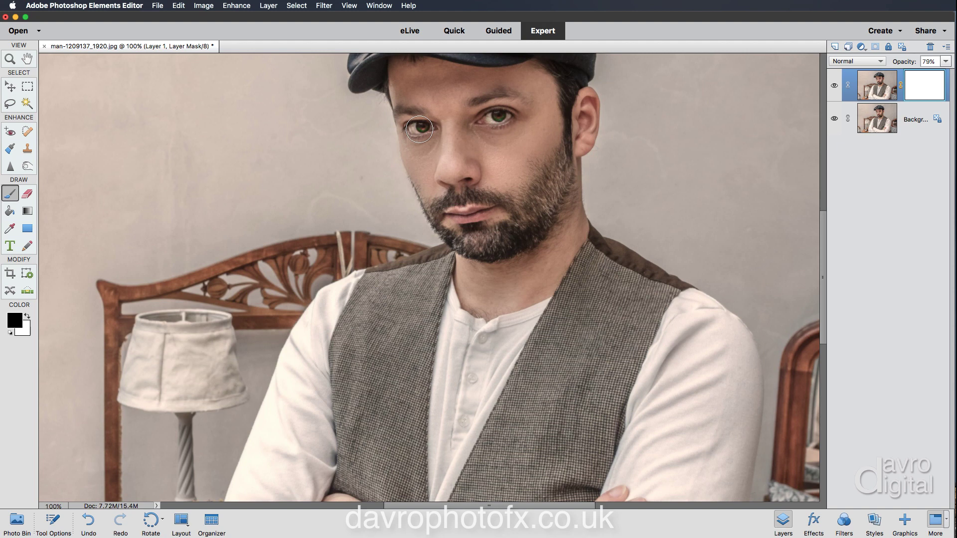
# Step: Paint black on the layer mask over both of the man's eyes with a smaller brush to restore their sharpness
pyautogui.press('[')
pyautogui.press('[')
pyautogui.press('[')
pyautogui.click(419, 129)
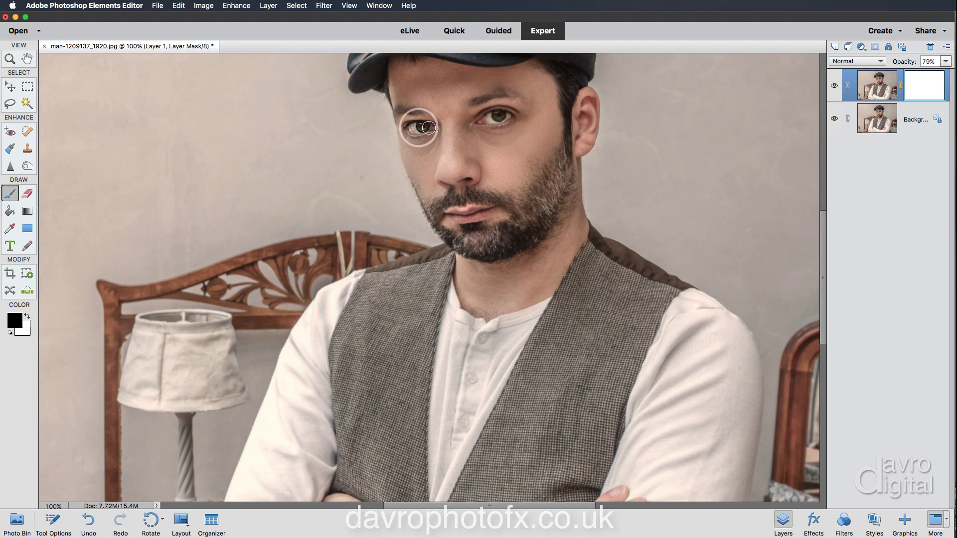
pyautogui.moveTo(410, 128); pyautogui.dragTo(437, 127)
pyautogui.click(491, 117)
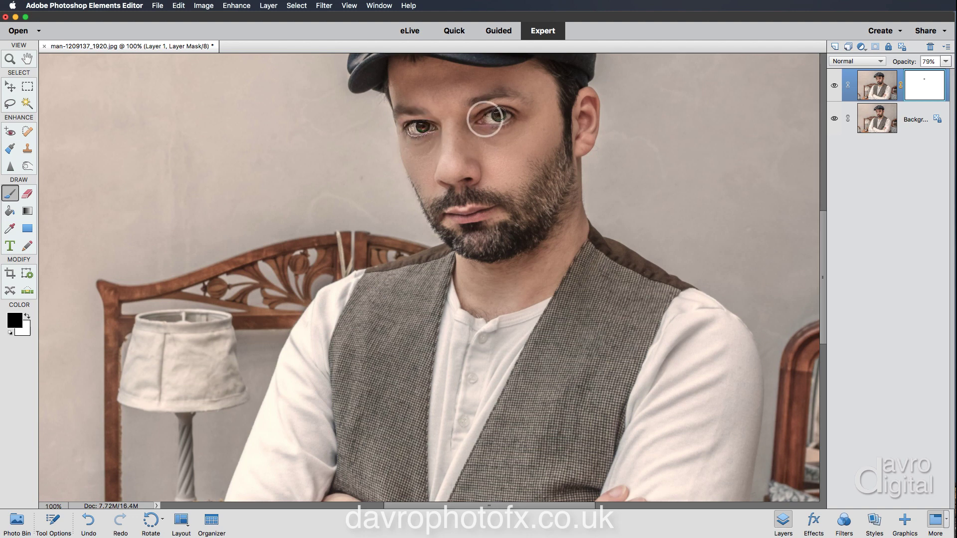
pyautogui.moveTo(501, 119)
pyautogui.mouseDown()
pyautogui.moveTo(492, 117)
pyautogui.moveTo(504, 114)
pyautogui.moveTo(501, 126)
pyautogui.mouseUp()
pyautogui.press('super+0')
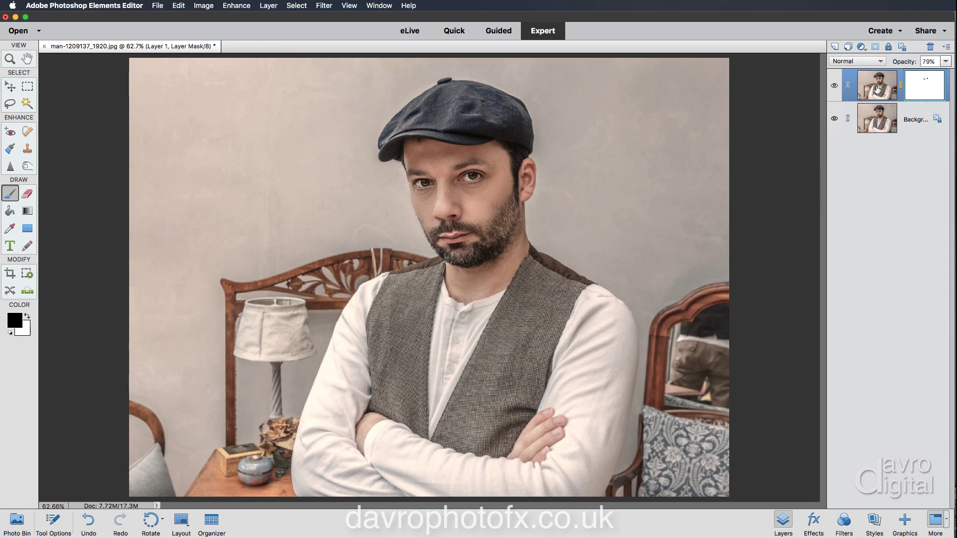
# Step: Reset the colors to default black and white and add a Gradient Map adjustment layer above the blurred layer
pyautogui.click(877, 89)
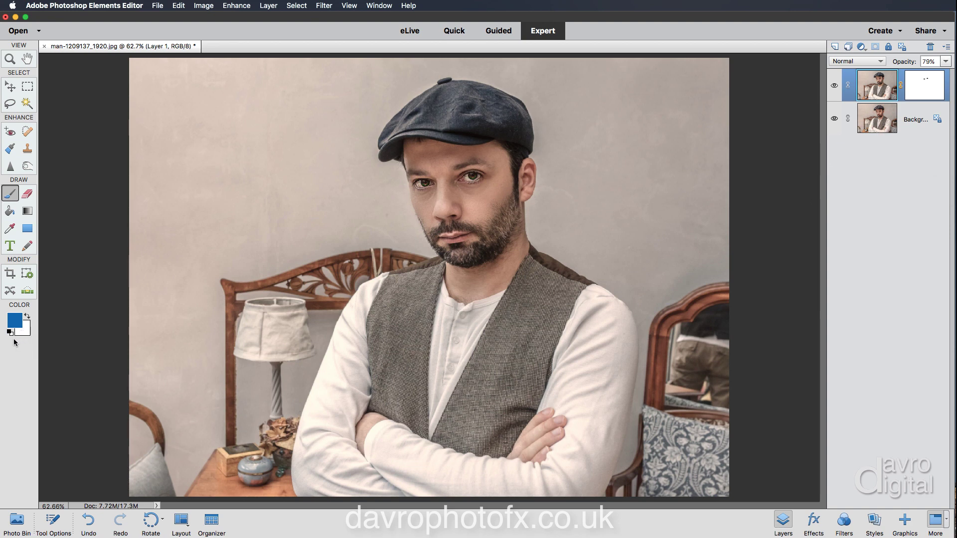
pyautogui.press('d')
pyautogui.click(860, 52)
pyautogui.click(872, 124)
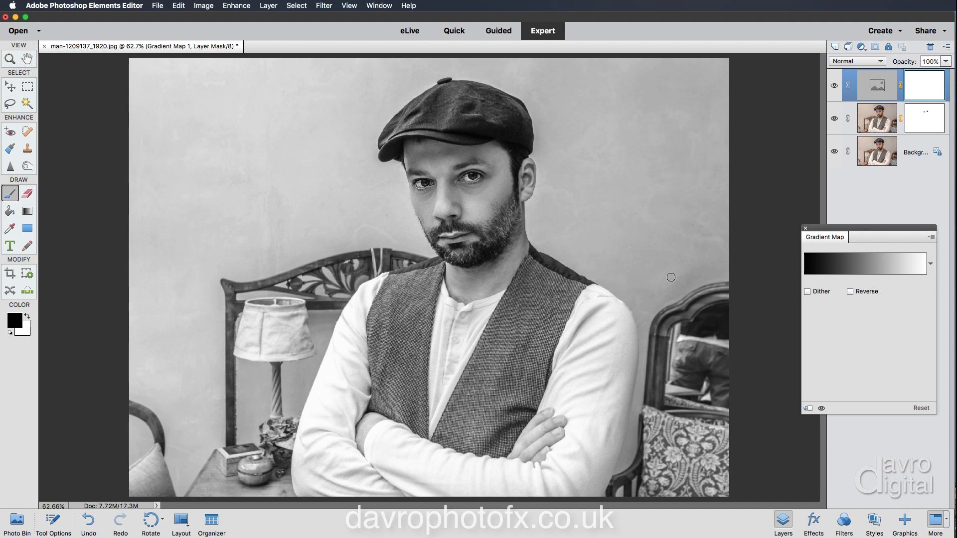
# Step: Set the gradient's black color stop to dark brown #2e1d06 and its location to 12%
pyautogui.click(849, 266)
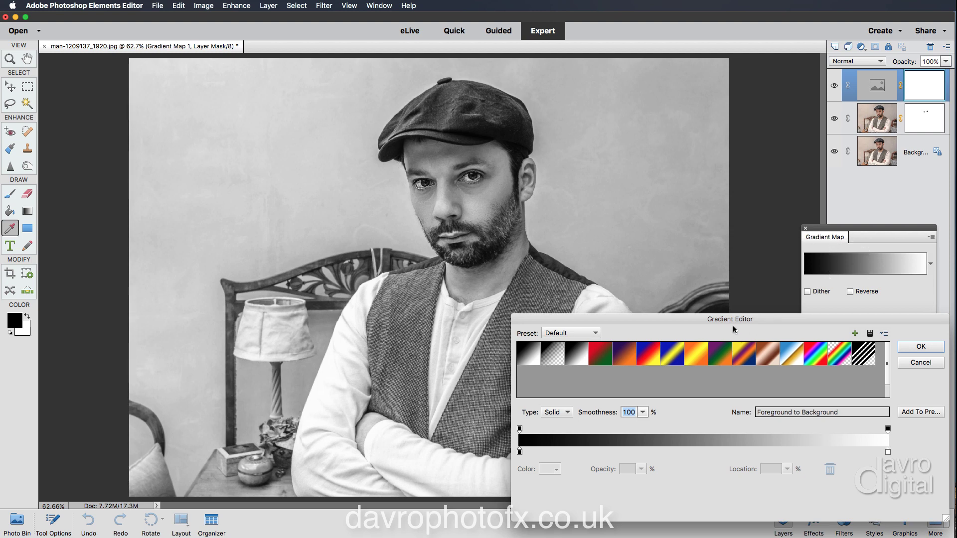
pyautogui.click(519, 452)
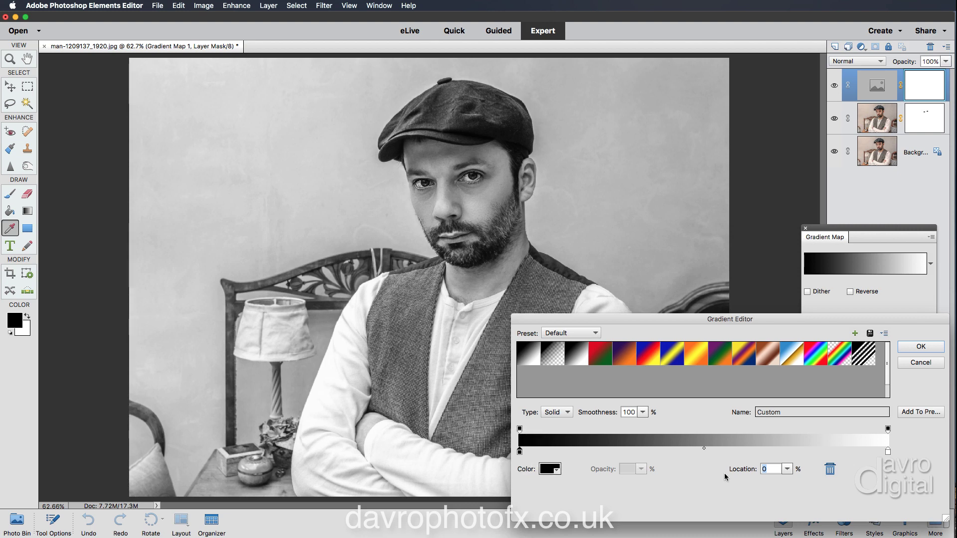
pyautogui.click(549, 470)
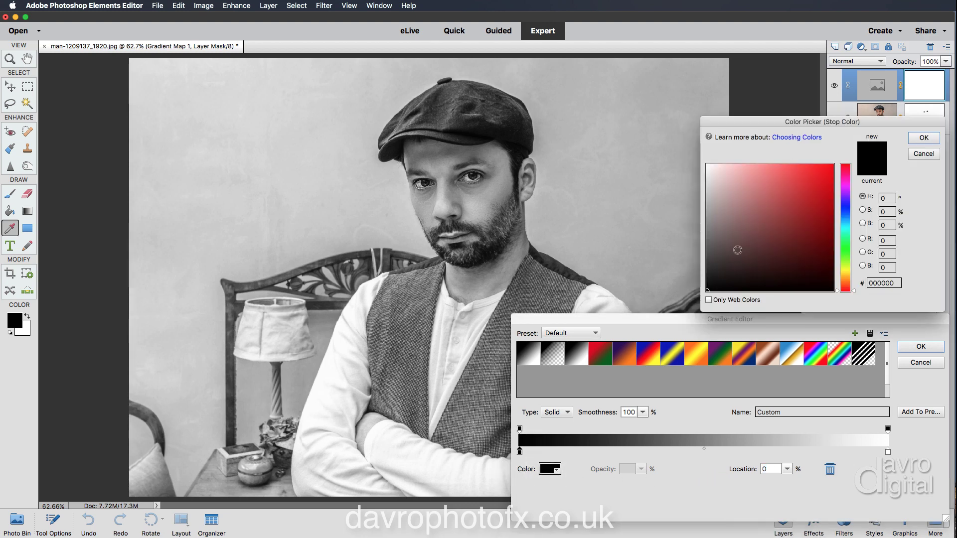
pyautogui.click(739, 256)
pyautogui.click(754, 247)
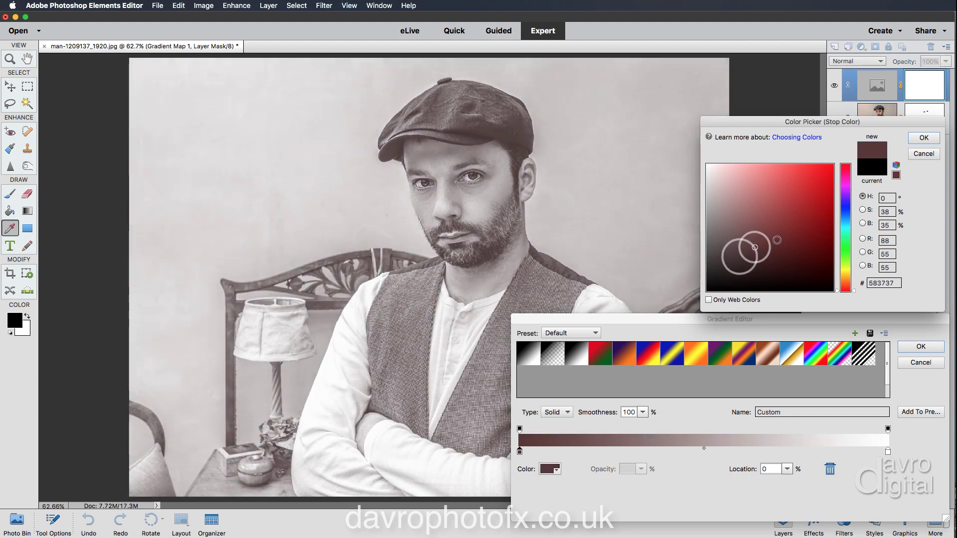
pyautogui.moveTo(768, 244)
pyautogui.mouseDown()
pyautogui.moveTo(808, 231)
pyautogui.moveTo(829, 243)
pyautogui.mouseUp()
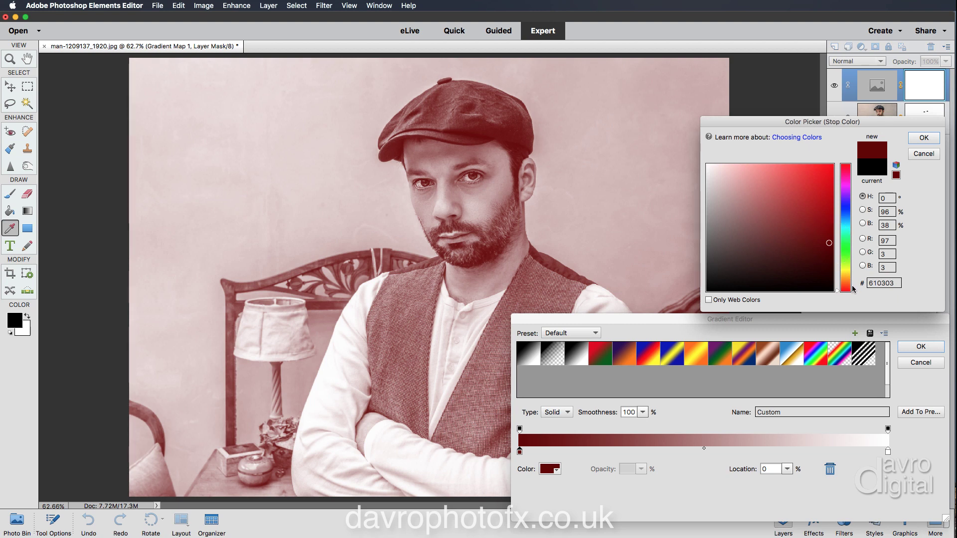
pyautogui.moveTo(853, 291)
pyautogui.mouseDown()
pyautogui.moveTo(854, 277)
pyautogui.moveTo(814, 256)
pyautogui.moveTo(854, 281)
pyautogui.moveTo(808, 261)
pyautogui.moveTo(820, 272)
pyautogui.mouseUp()
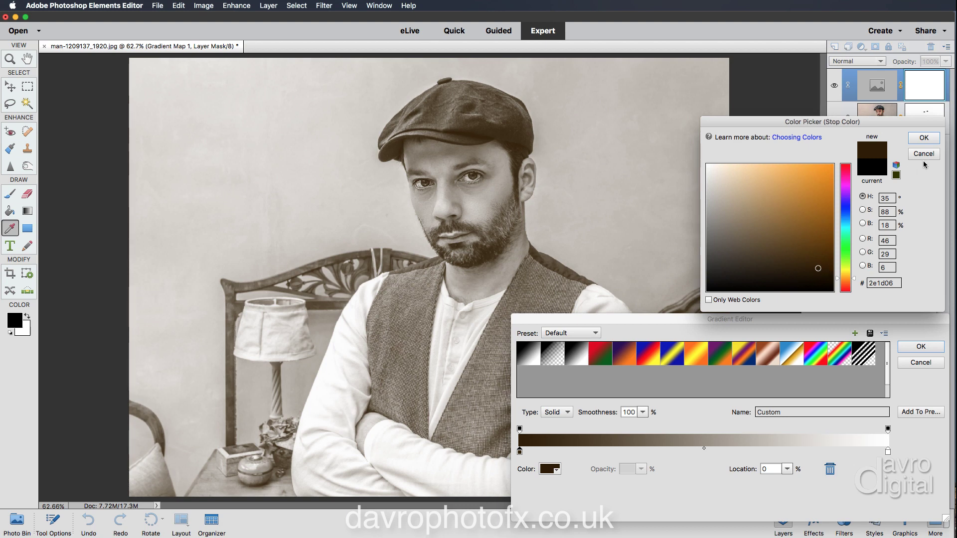
pyautogui.click(924, 138)
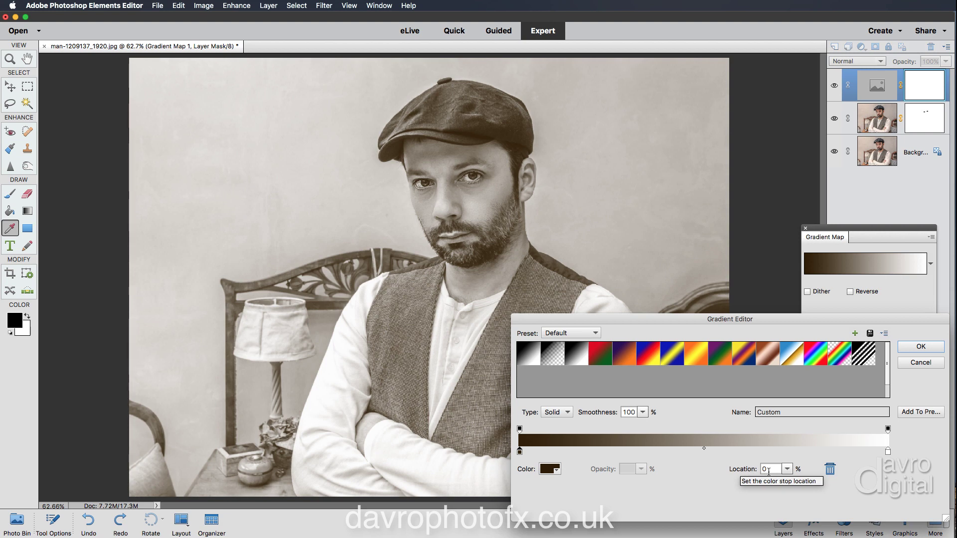
pyautogui.moveTo(745, 471); pyautogui.dragTo(750, 470)
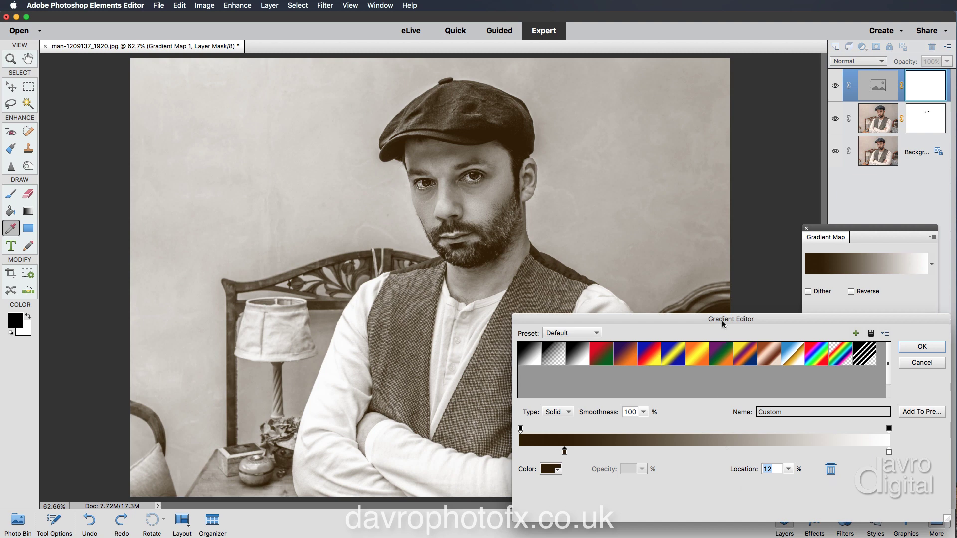
# Step: Change the gradient's white color stop to a very pale cream with a hue of 40°
pyautogui.moveTo(722, 321); pyautogui.dragTo(730, 52)
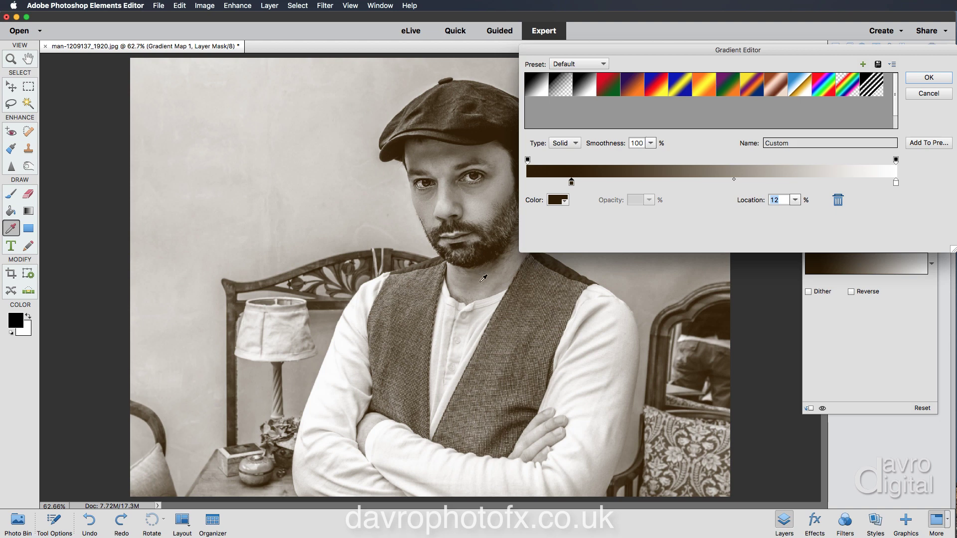
pyautogui.click(895, 183)
pyautogui.click(557, 200)
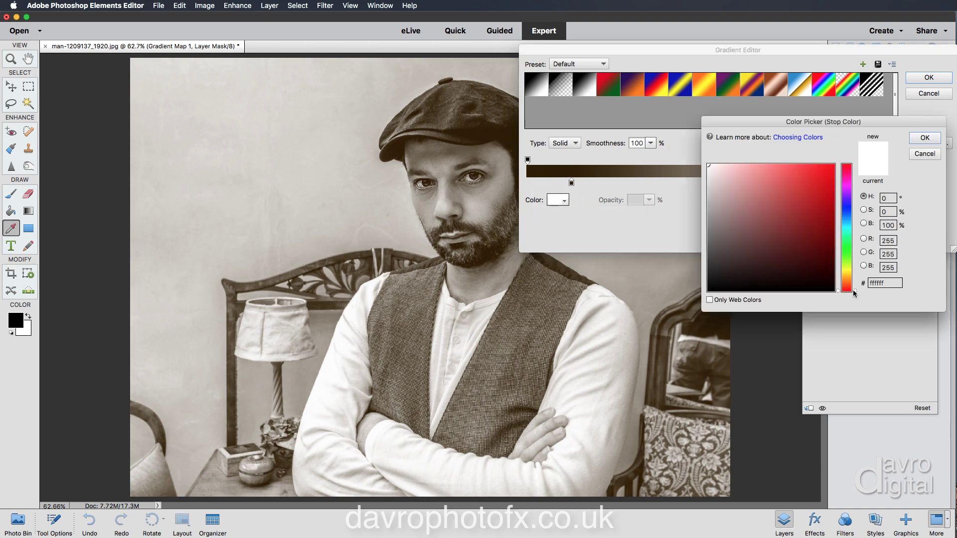
pyautogui.moveTo(854, 293); pyautogui.dragTo(854, 280)
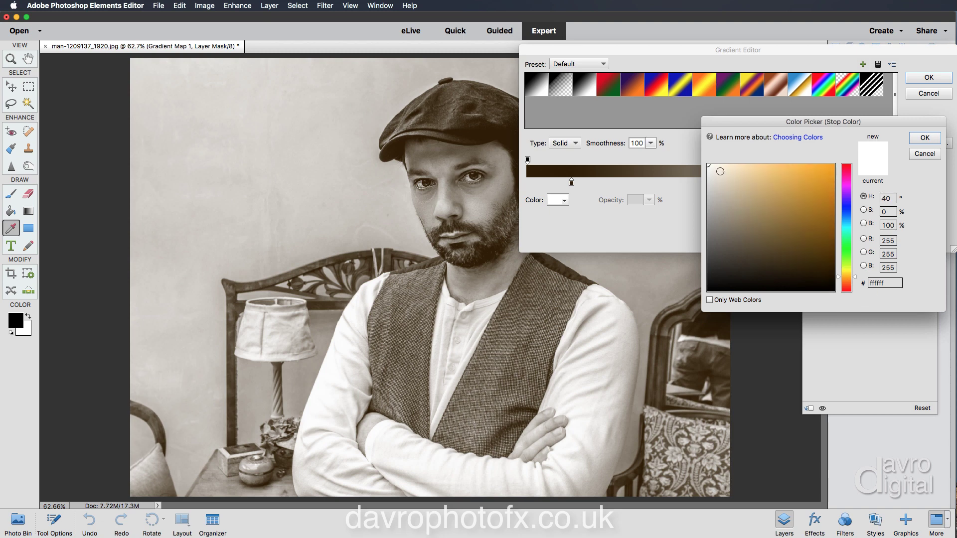
pyautogui.click(711, 165)
pyautogui.click(713, 166)
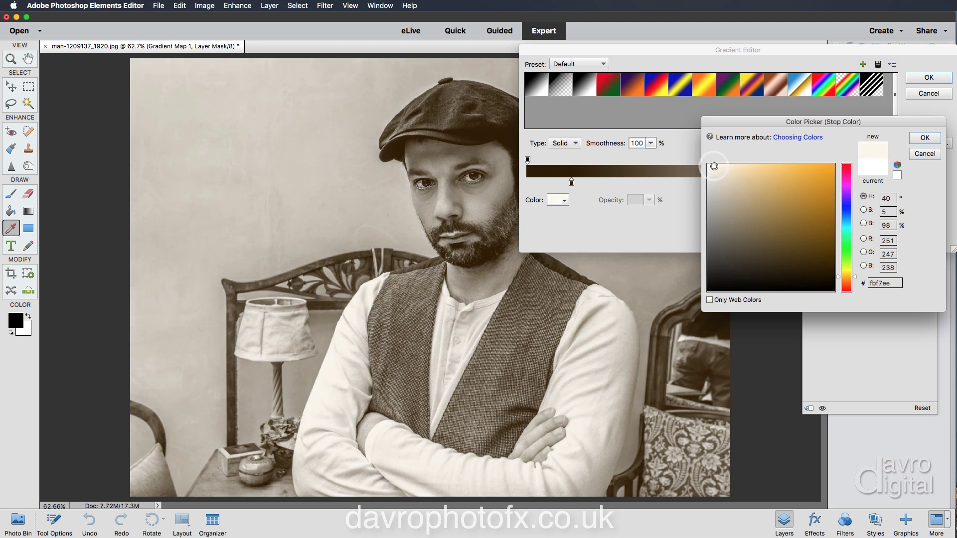
pyautogui.click(714, 169)
pyautogui.click(714, 166)
pyautogui.click(917, 139)
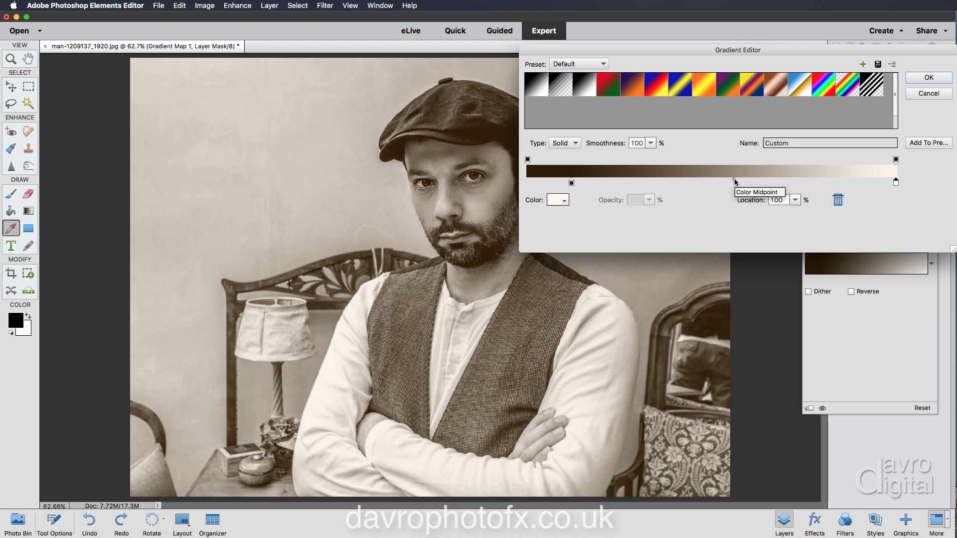
# Step: Set the location of the gradient's color midpoint to 53%
pyautogui.click(734, 180)
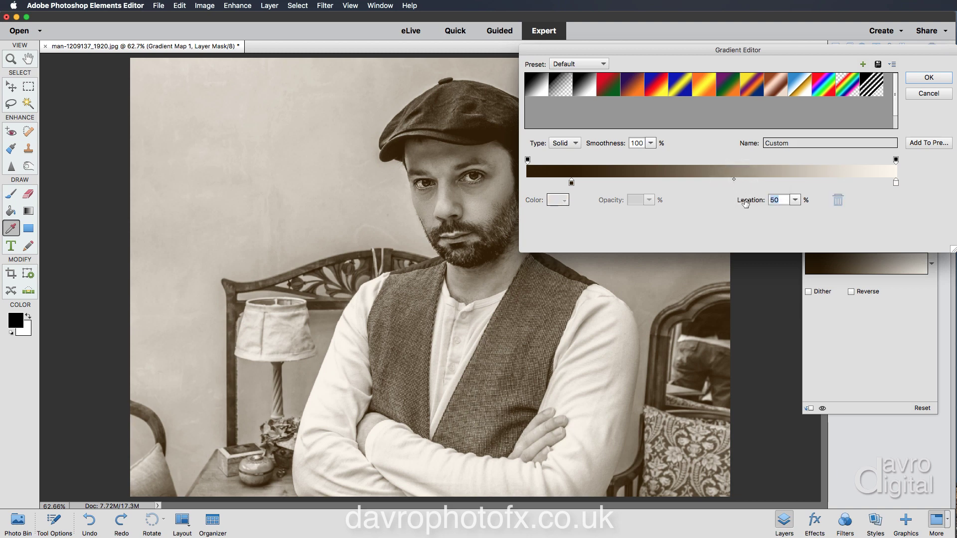
pyautogui.moveTo(745, 203); pyautogui.dragTo(747, 203)
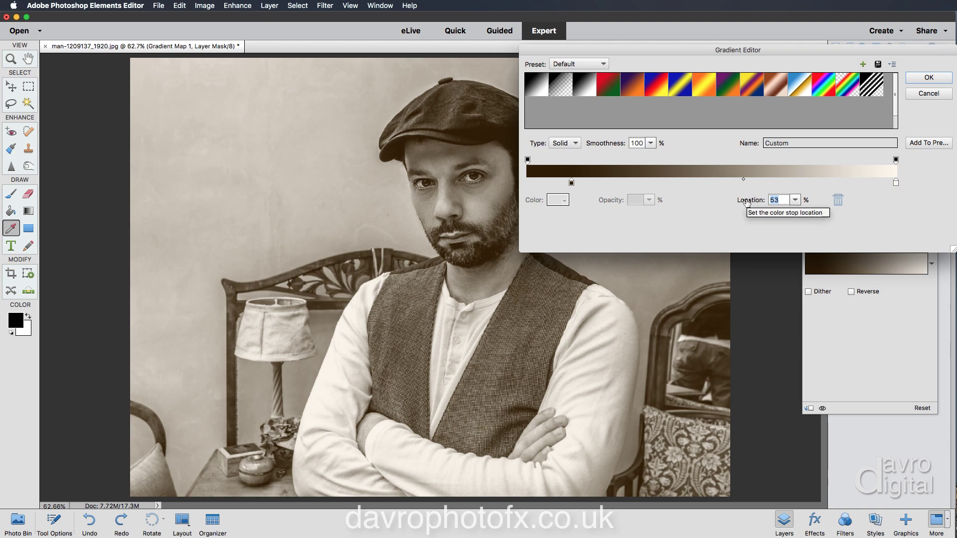
# Step: Move the gradient's color midpoint to 50% and add a new color stop at location 57%
pyautogui.moveTo(746, 203); pyautogui.dragTo(746, 203)
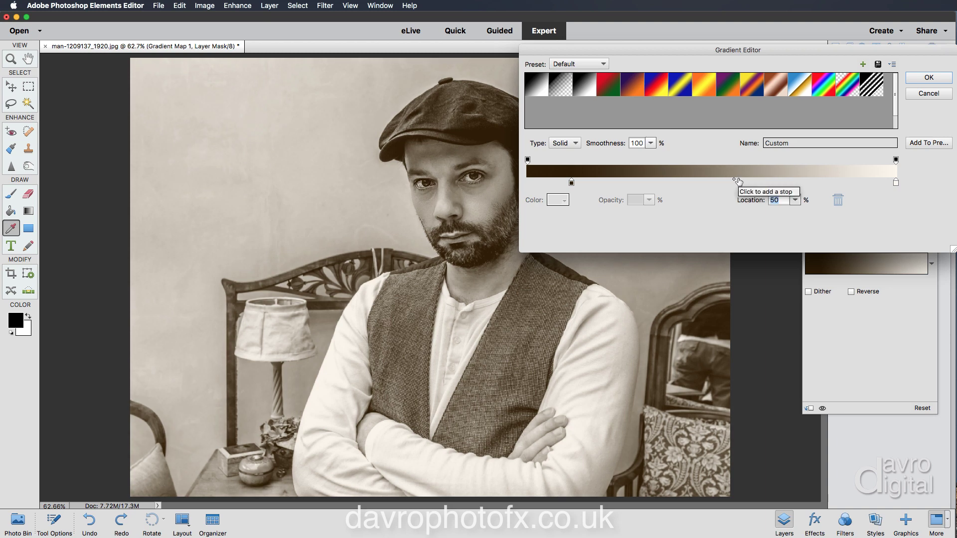
pyautogui.click(738, 181)
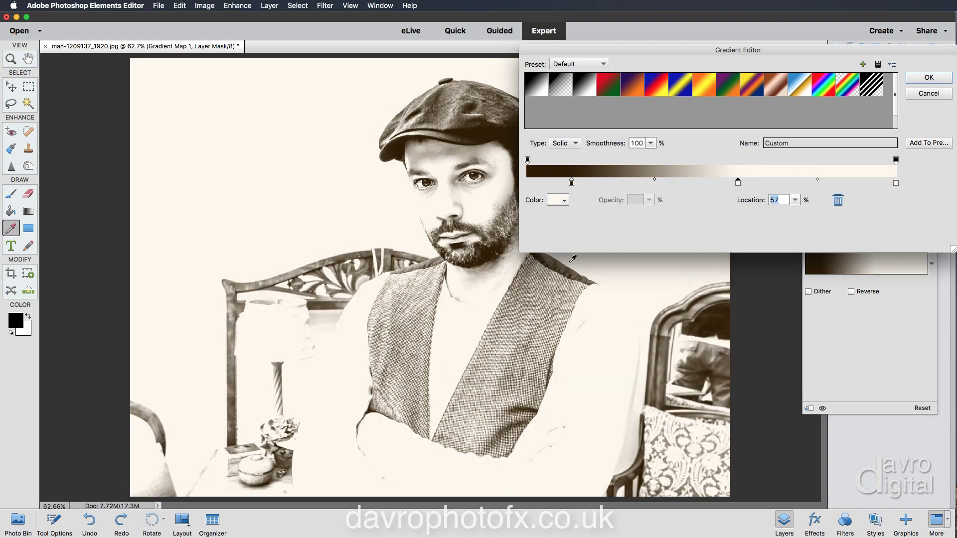
# Step: Set the new middle stop's color to muted grey-brown #978f84 and apply the edited gradient to the Gradient Map
pyautogui.click(557, 200)
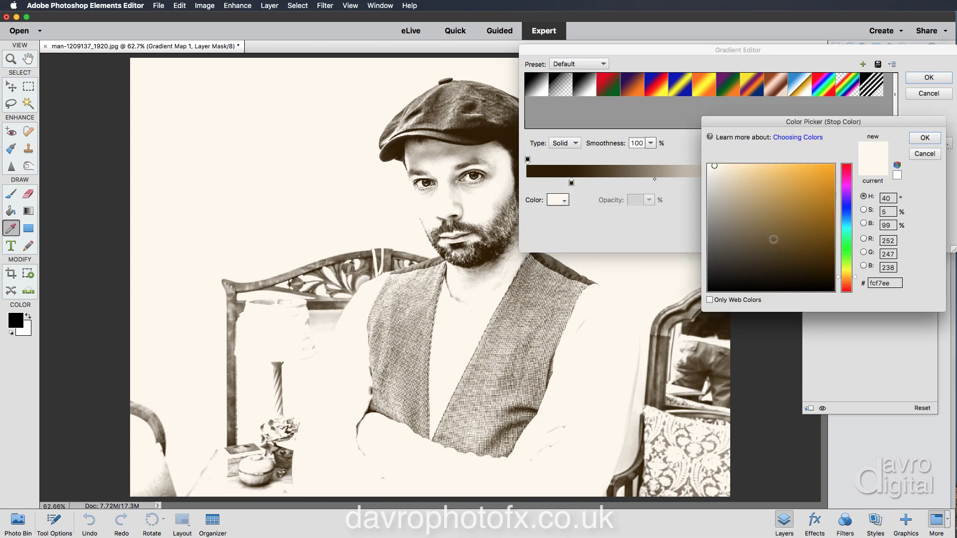
pyautogui.click(789, 246)
pyautogui.click(759, 236)
pyautogui.click(737, 226)
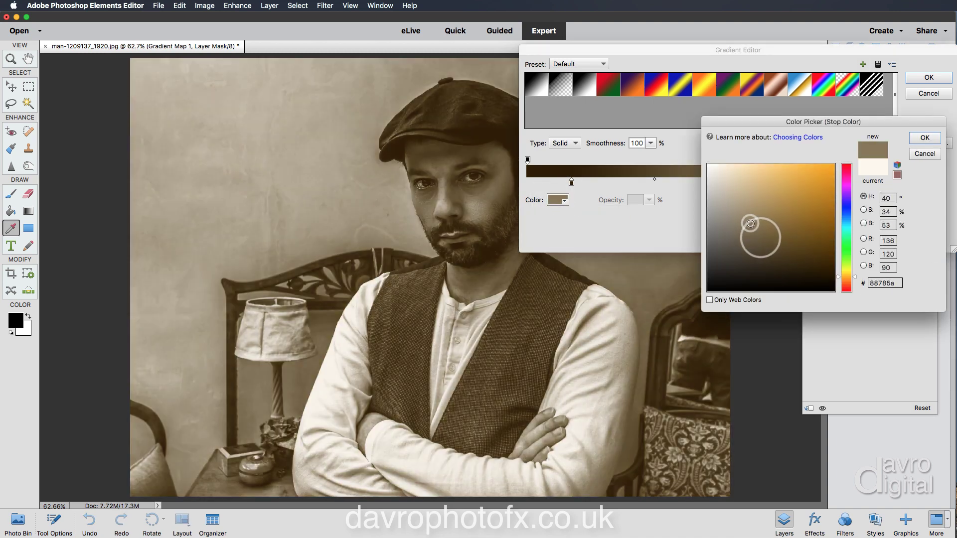
pyautogui.click(731, 218)
pyautogui.click(770, 242)
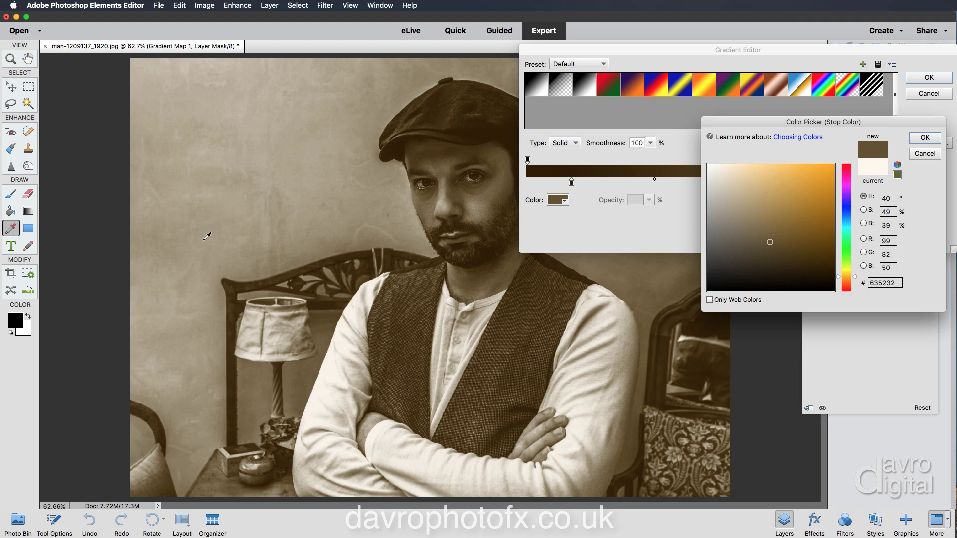
pyautogui.click(749, 239)
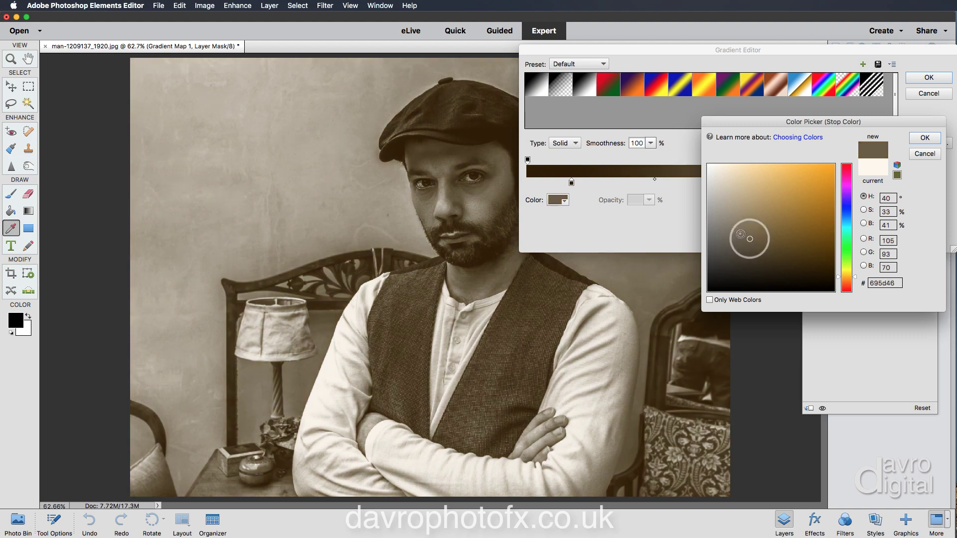
pyautogui.click(731, 227)
pyautogui.click(727, 223)
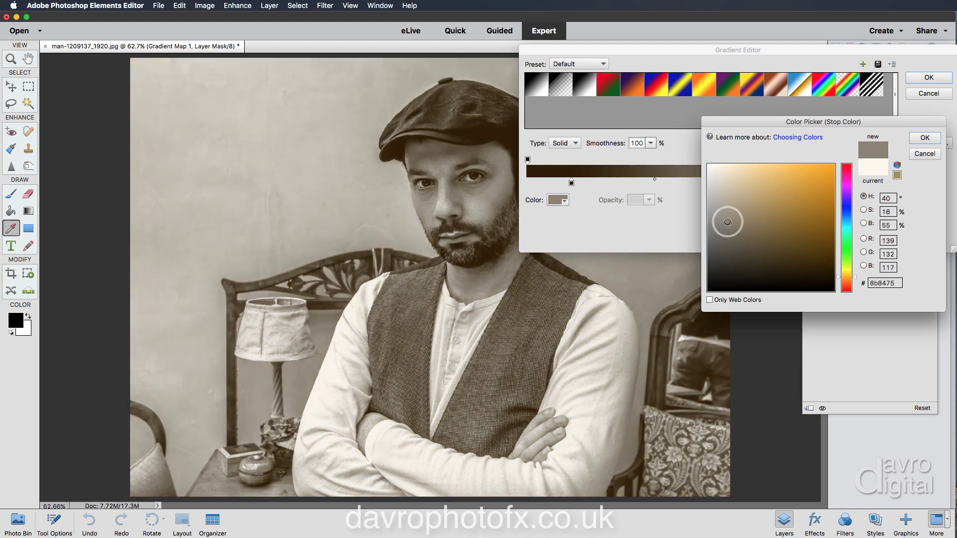
pyautogui.click(728, 228)
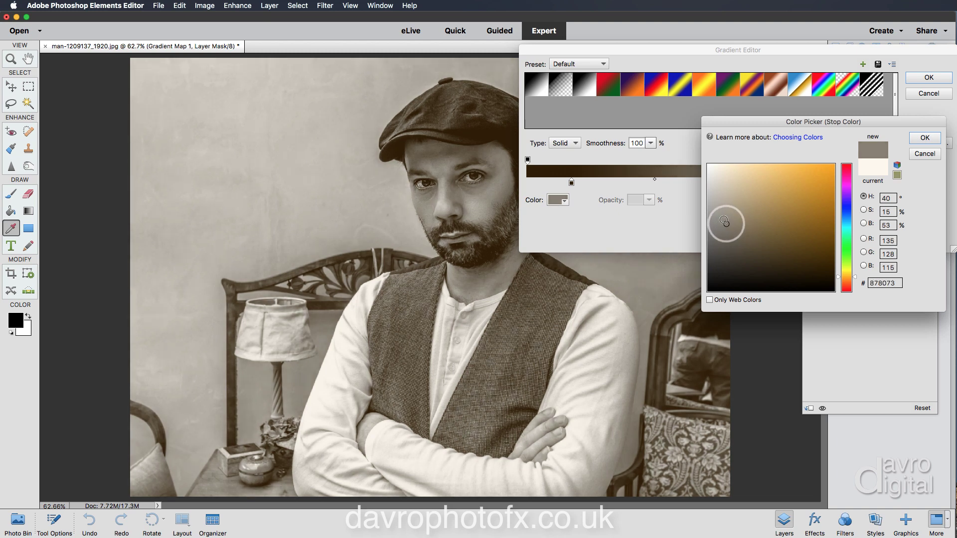
pyautogui.click(723, 218)
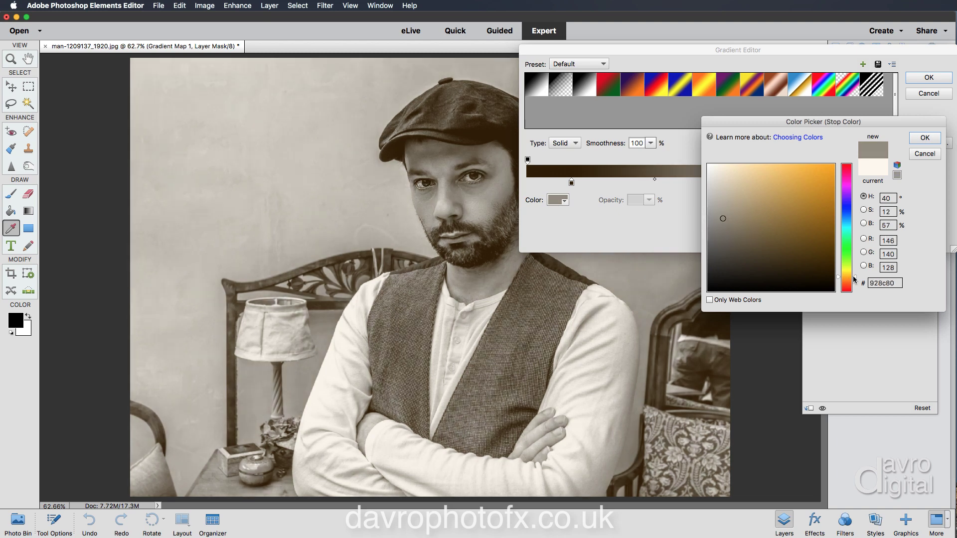
pyautogui.click(854, 281)
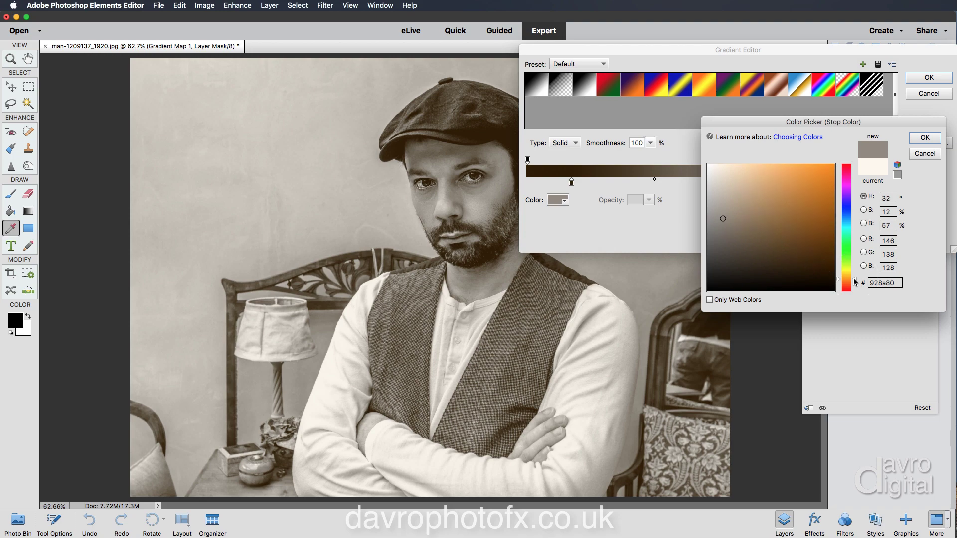
pyautogui.click(723, 222)
pyautogui.click(724, 219)
pyautogui.click(725, 222)
pyautogui.click(724, 215)
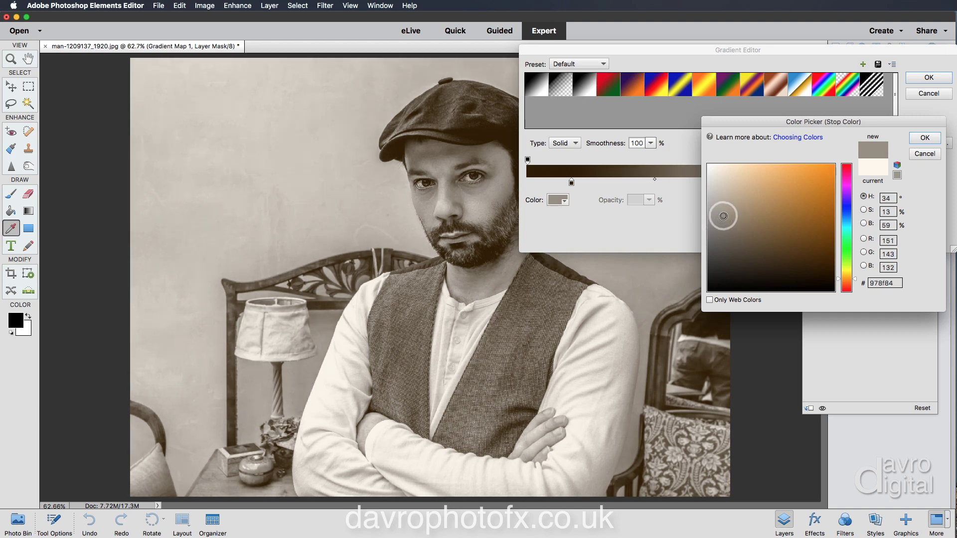
pyautogui.click(913, 139)
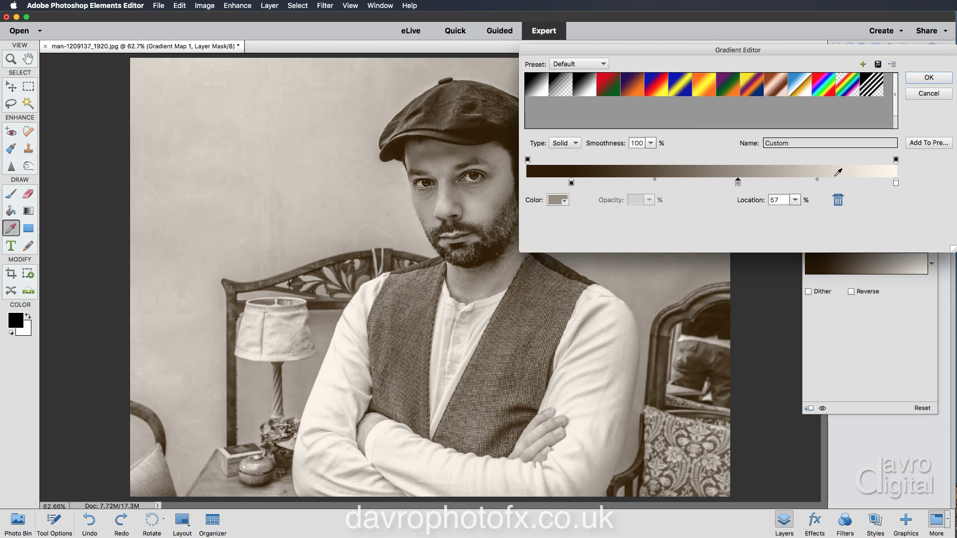
pyautogui.click(929, 78)
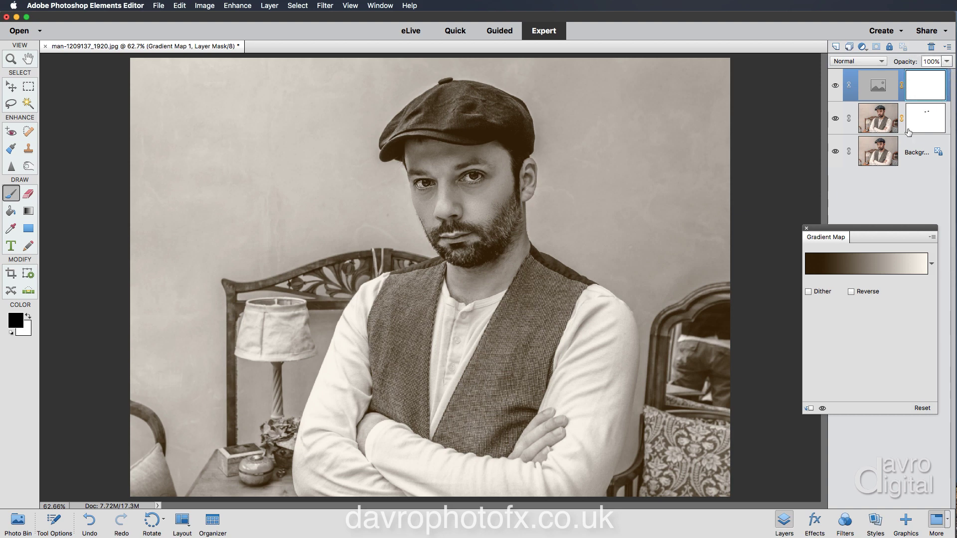
pyautogui.click(807, 229)
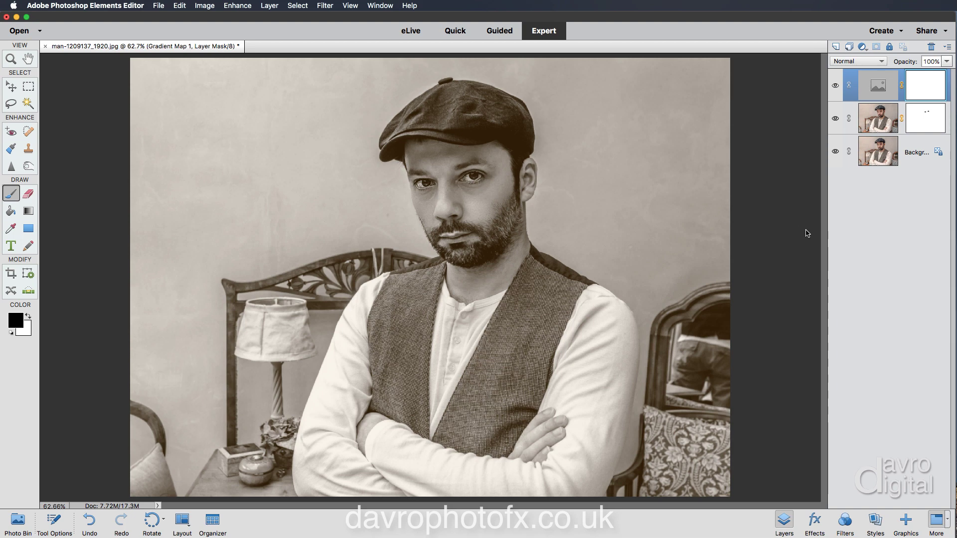
# Step: Add a Levels adjustment layer above the Gradient Map in Multiply blend mode at 76% opacity and compare the image without it
pyautogui.click(863, 47)
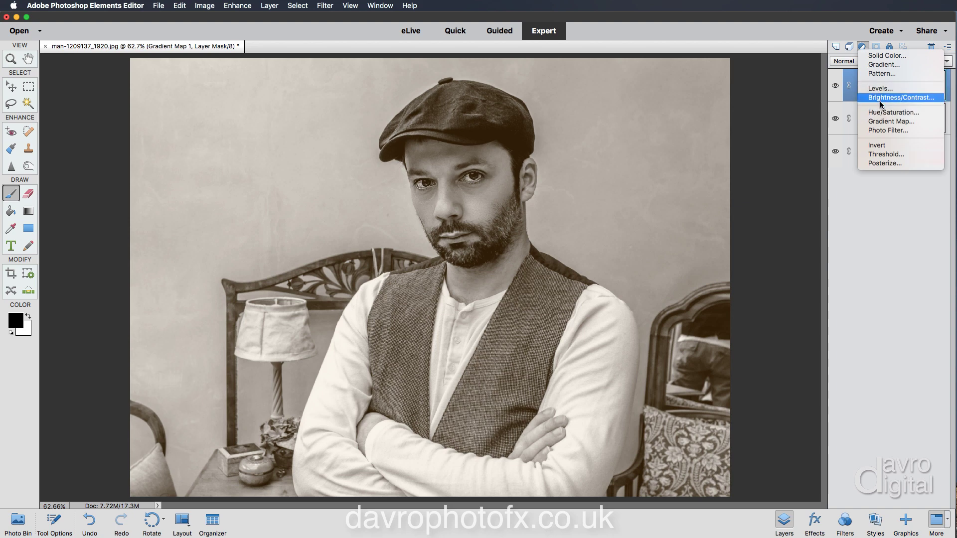
pyautogui.click(880, 89)
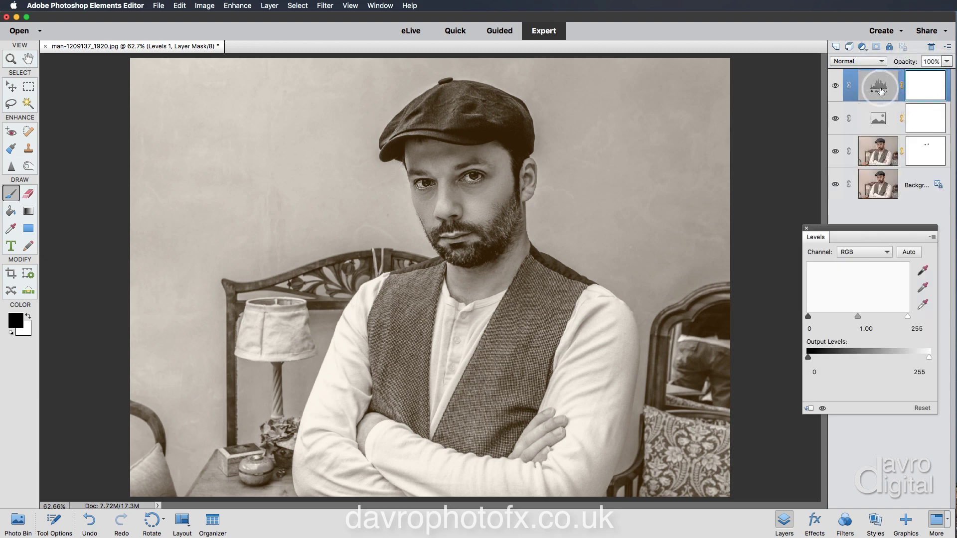
pyautogui.click(862, 62)
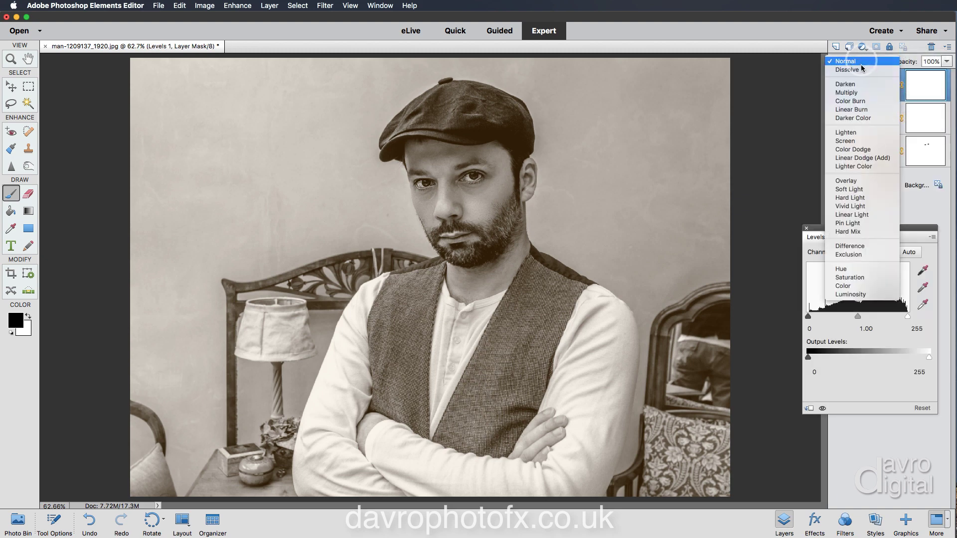
pyautogui.click(860, 94)
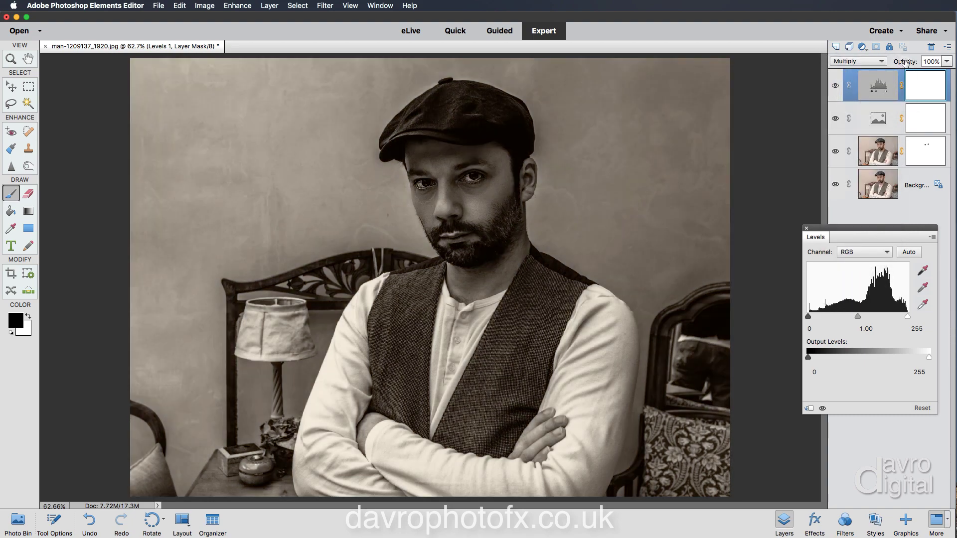
pyautogui.moveTo(904, 62); pyautogui.dragTo(894, 61)
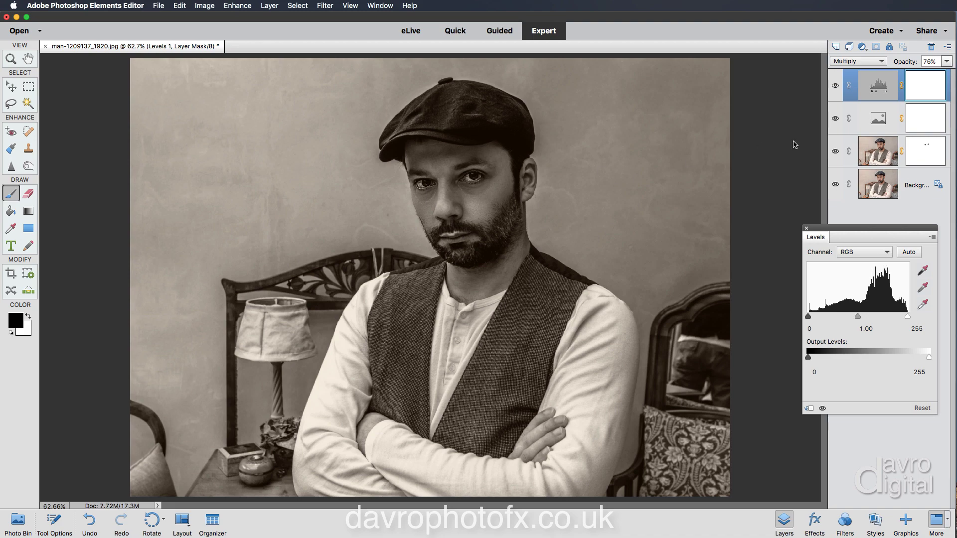
pyautogui.click(835, 88)
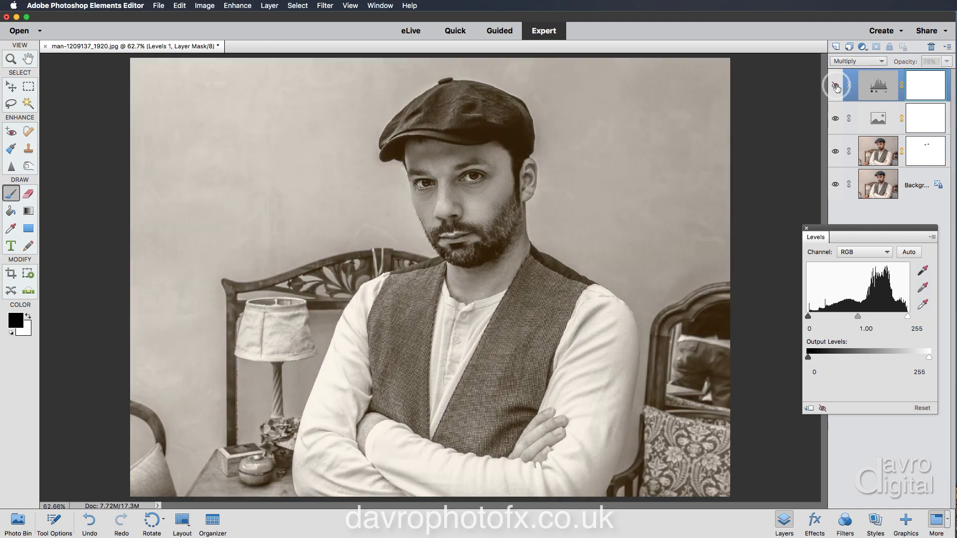
pyautogui.click(835, 88)
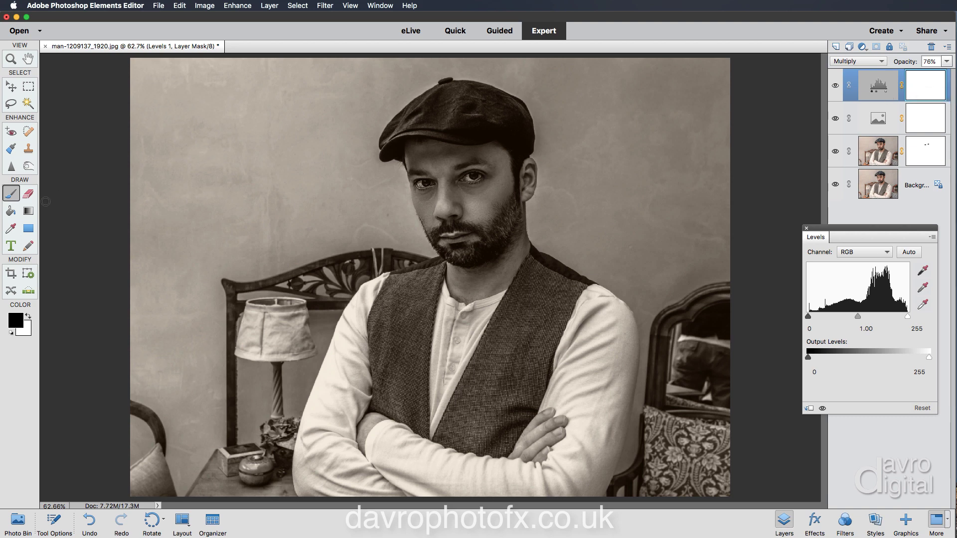
# Step: Set up the Gradient tool with the Foreground to Transparent preset, 30% opacity and the Radial style
pyautogui.click(30, 213)
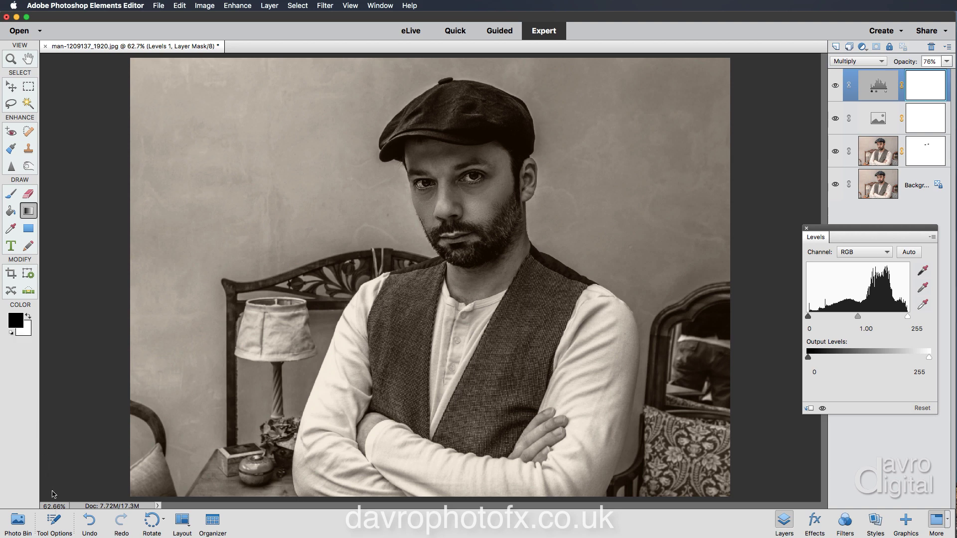
pyautogui.click(61, 523)
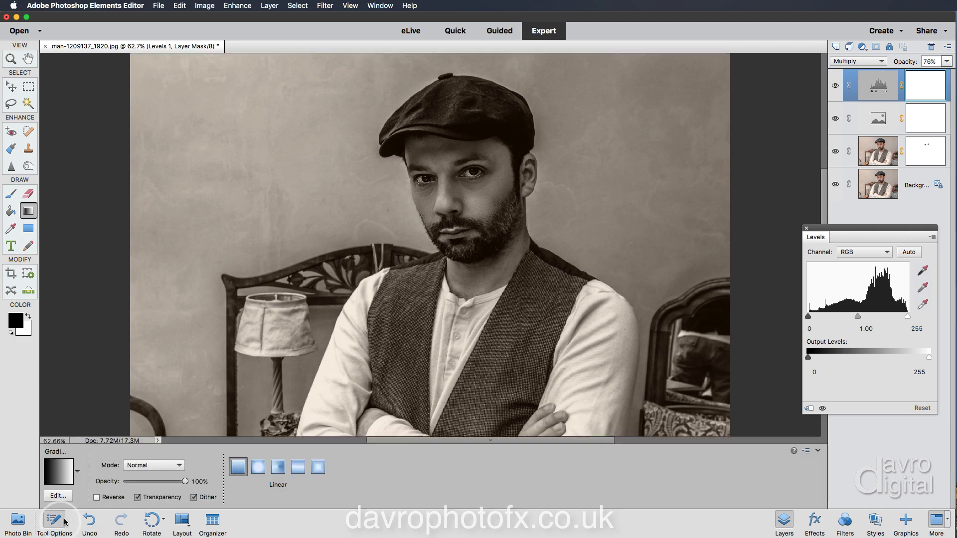
pyautogui.click(60, 471)
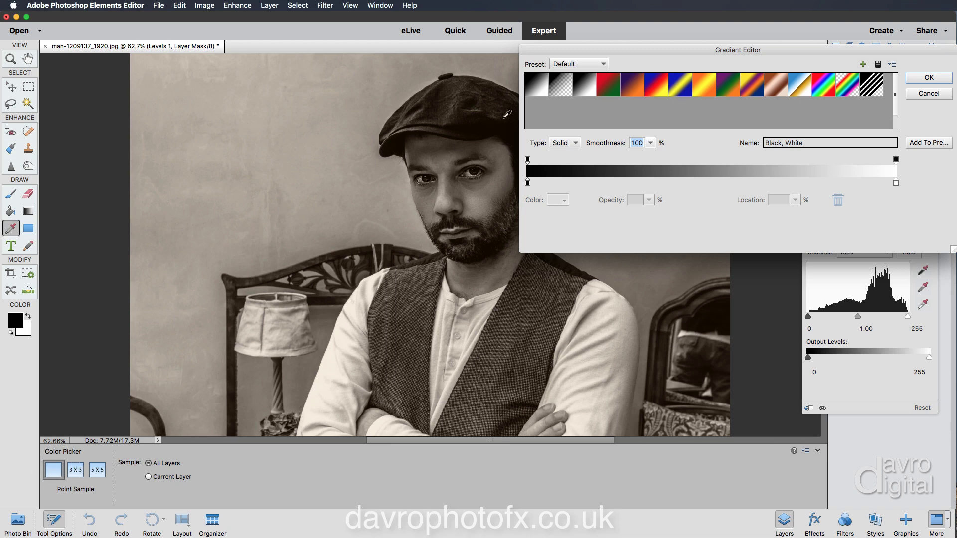
pyautogui.click(561, 83)
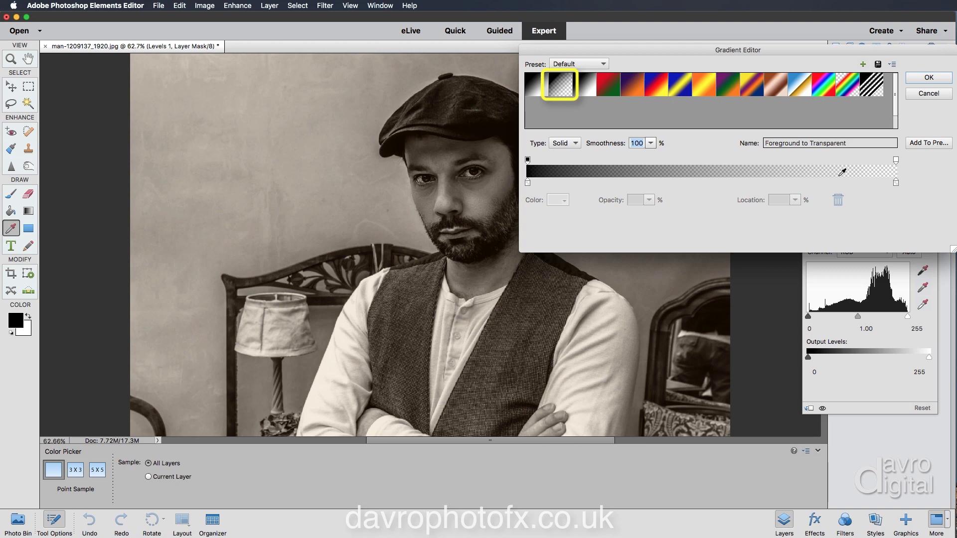
pyautogui.click(928, 77)
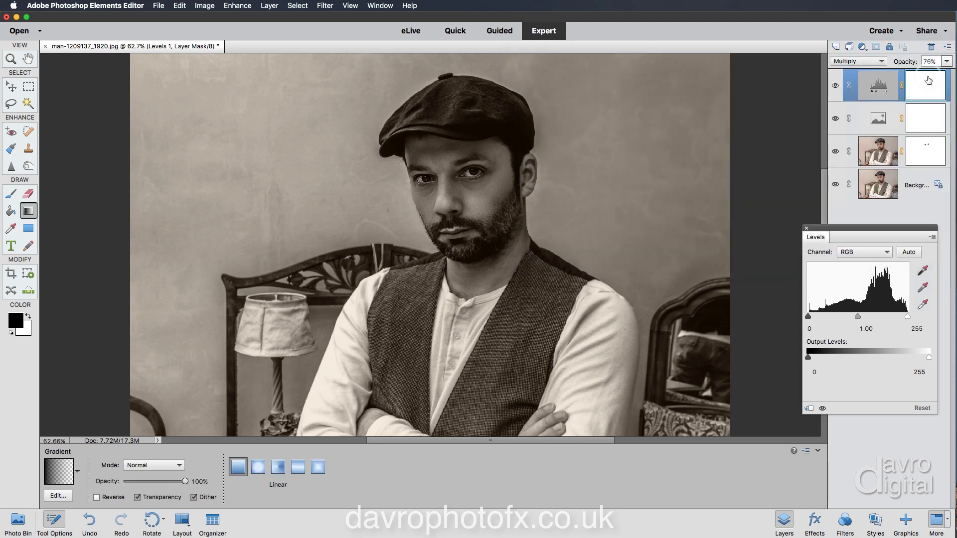
pyautogui.moveTo(152, 480); pyautogui.dragTo(143, 482)
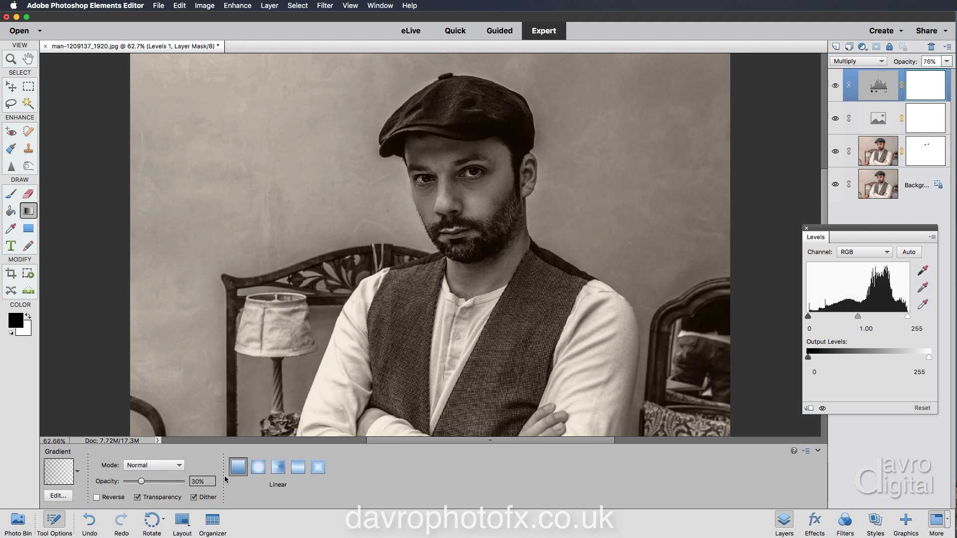
pyautogui.click(258, 468)
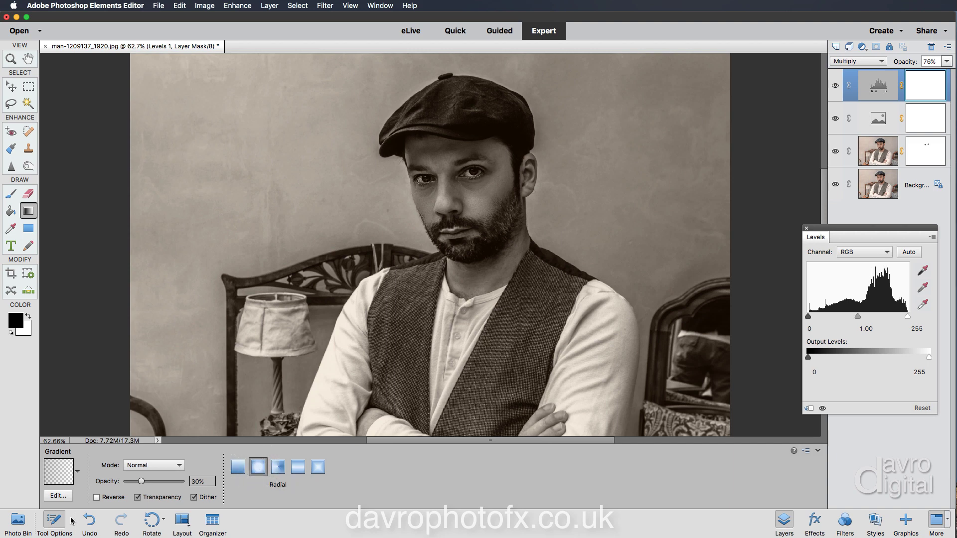
pyautogui.click(52, 521)
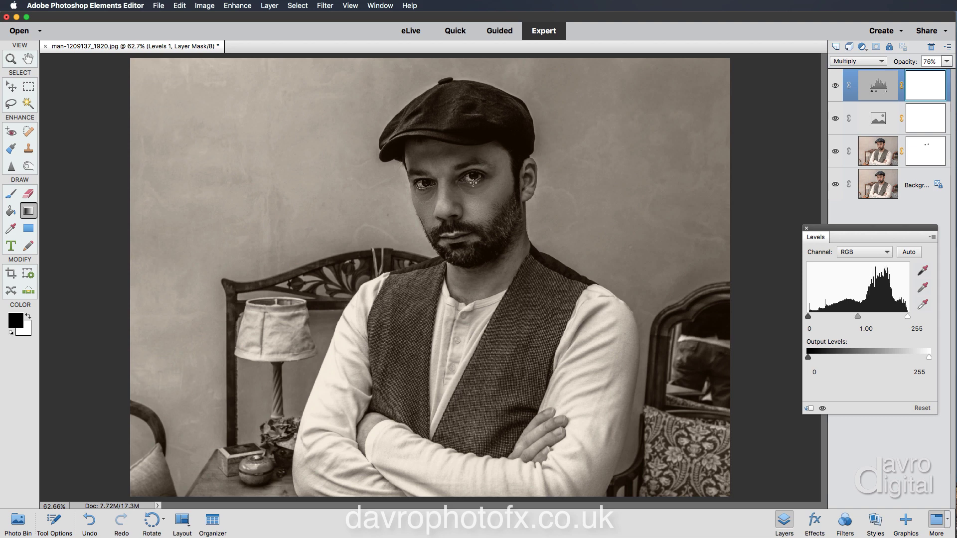
# Step: Draw repeated black radial gradients on the Levels layer mask over the man's face, cap and torso to lighten him
pyautogui.moveTo(477, 182); pyautogui.dragTo(545, 181)
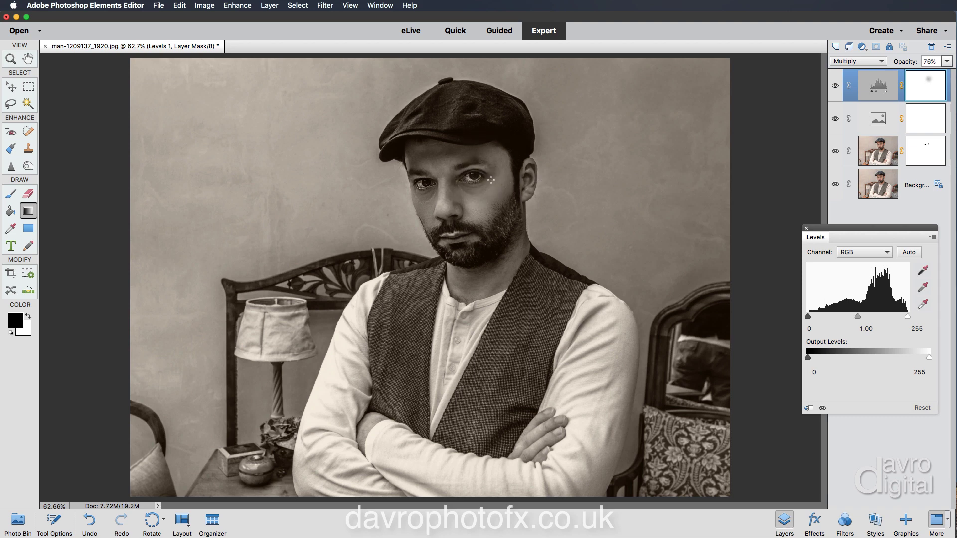
pyautogui.moveTo(462, 166)
pyautogui.mouseDown()
pyautogui.moveTo(446, 150)
pyautogui.moveTo(473, 221)
pyautogui.moveTo(465, 207)
pyautogui.moveTo(459, 231)
pyautogui.moveTo(467, 244)
pyautogui.moveTo(456, 102)
pyautogui.moveTo(494, 107)
pyautogui.moveTo(502, 133)
pyautogui.moveTo(474, 125)
pyautogui.moveTo(529, 128)
pyautogui.moveTo(495, 142)
pyautogui.moveTo(486, 135)
pyautogui.moveTo(439, 209)
pyautogui.moveTo(519, 264)
pyautogui.moveTo(524, 283)
pyautogui.moveTo(431, 431)
pyautogui.moveTo(394, 423)
pyautogui.moveTo(381, 364)
pyautogui.moveTo(438, 316)
pyautogui.moveTo(558, 337)
pyautogui.moveTo(508, 414)
pyautogui.moveTo(519, 398)
pyautogui.moveTo(479, 359)
pyautogui.moveTo(551, 272)
pyautogui.moveTo(549, 479)
pyautogui.moveTo(547, 420)
pyautogui.mouseUp()
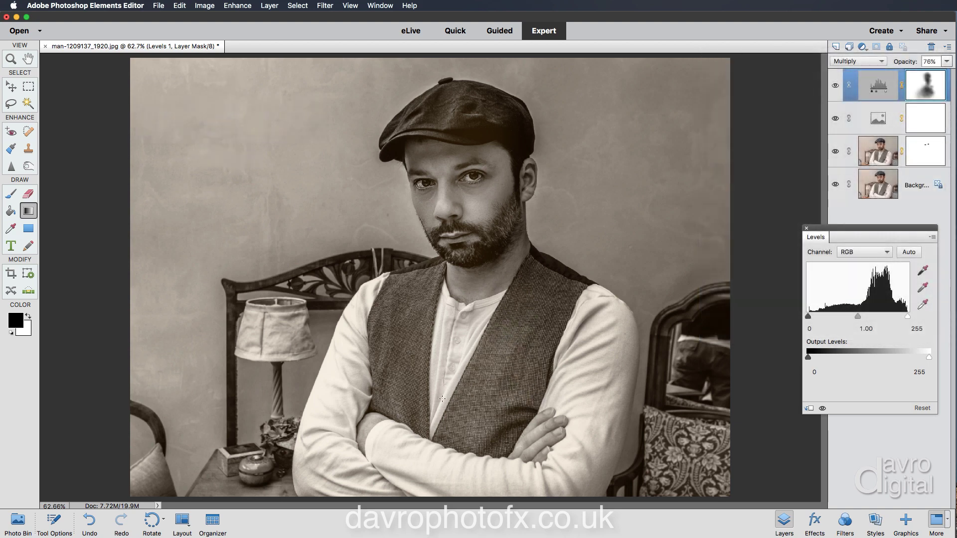
pyautogui.moveTo(442, 398); pyautogui.dragTo(441, 365)
pyautogui.click(448, 195)
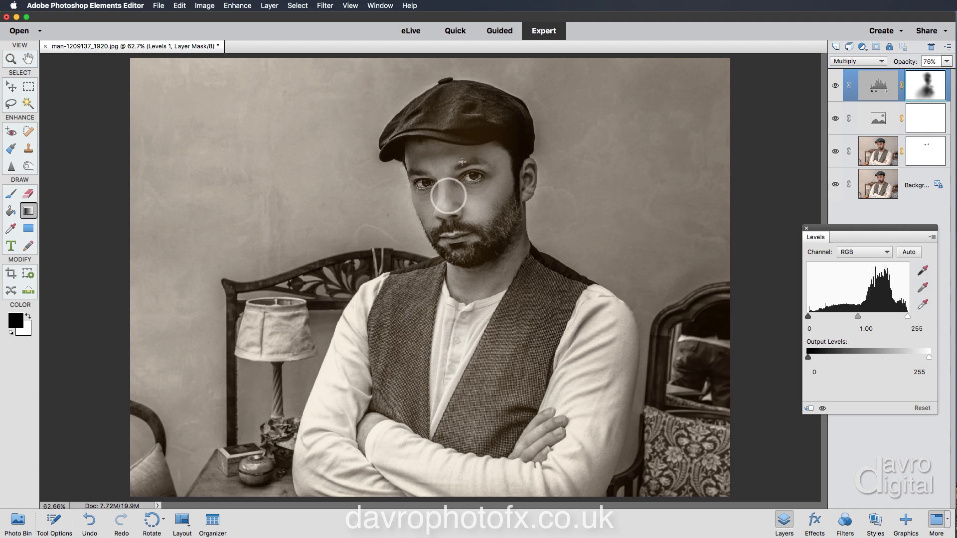
pyautogui.click(462, 162)
pyautogui.click(448, 109)
pyautogui.click(494, 158)
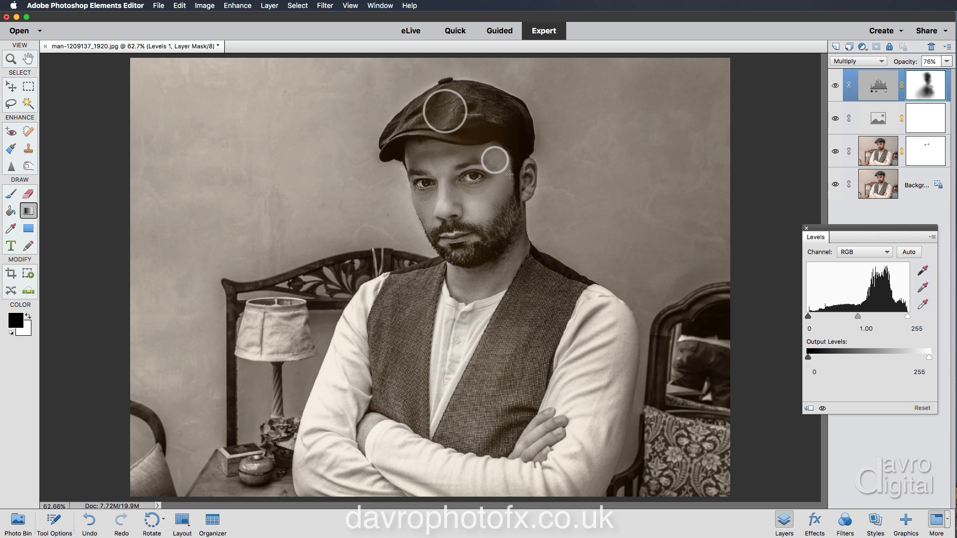
pyautogui.click(518, 174)
pyautogui.moveTo(451, 195); pyautogui.dragTo(564, 180)
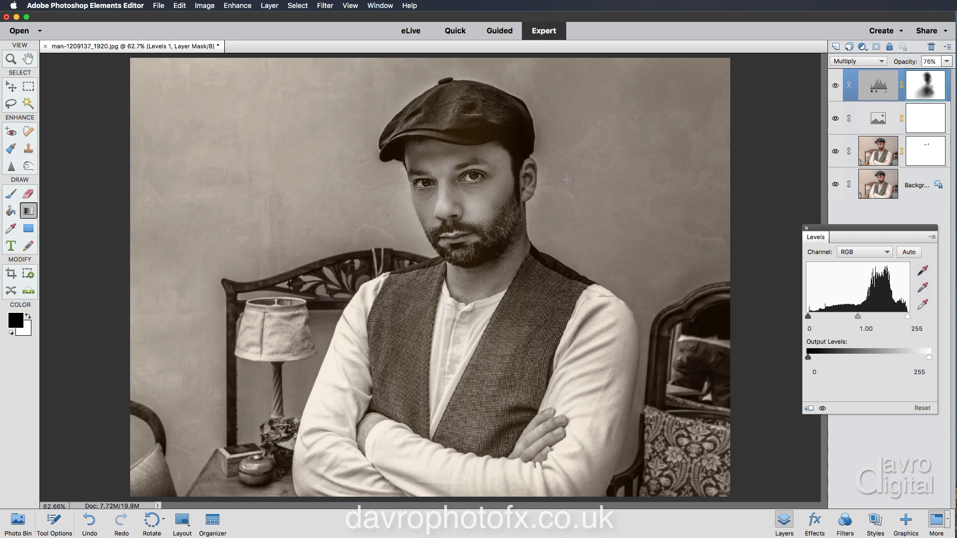
pyautogui.click(465, 161)
pyautogui.click(449, 149)
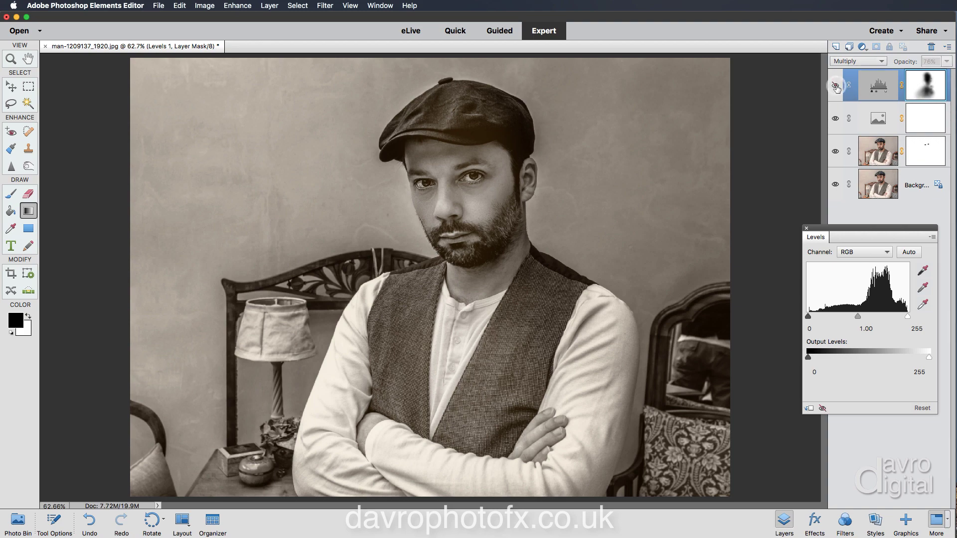
# Step: Compare the portrait with and without the masked Multiply Levels layer
pyautogui.click(835, 86)
pyautogui.click(835, 87)
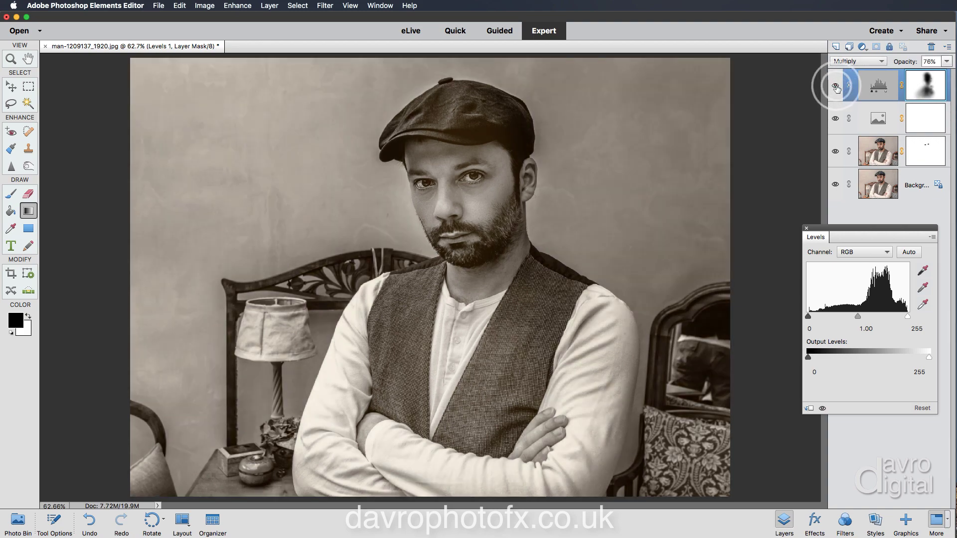
pyautogui.click(440, 153)
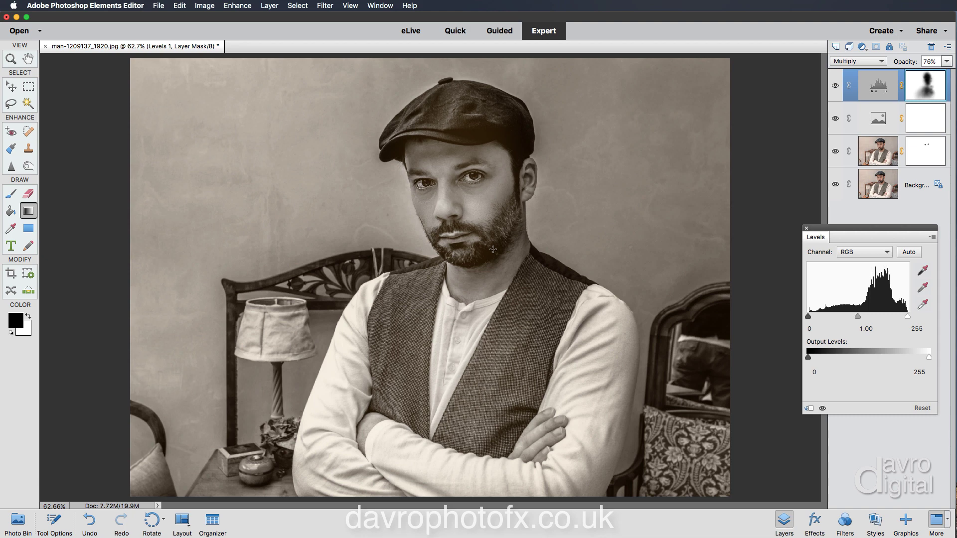
# Step: Set up the Elliptical Marquee tool in New selection mode with a 0 px feather
pyautogui.click(30, 86)
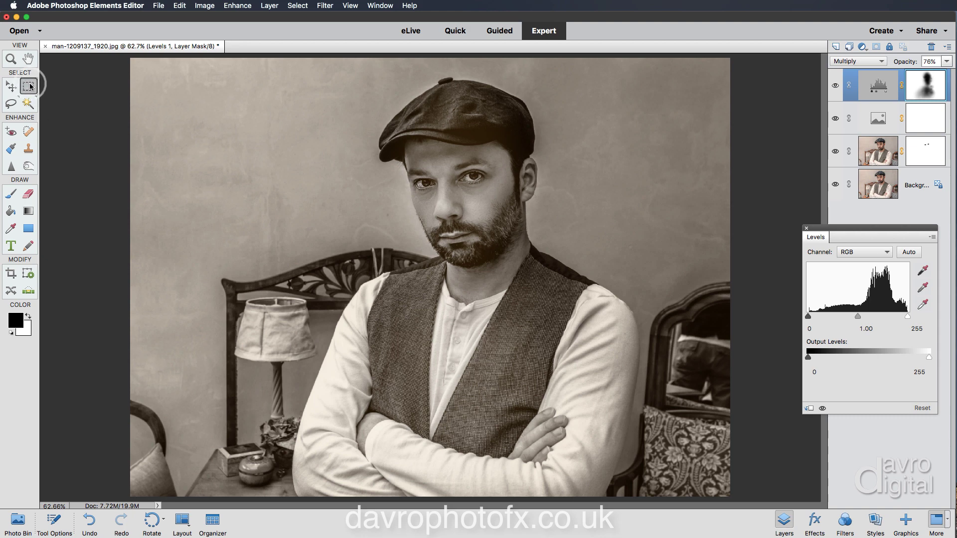
pyautogui.click(55, 529)
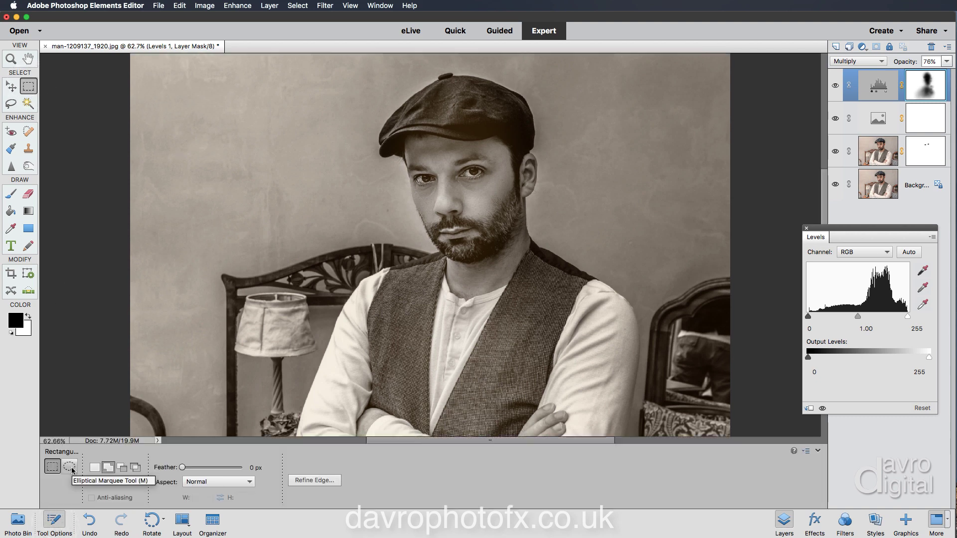
pyautogui.click(71, 467)
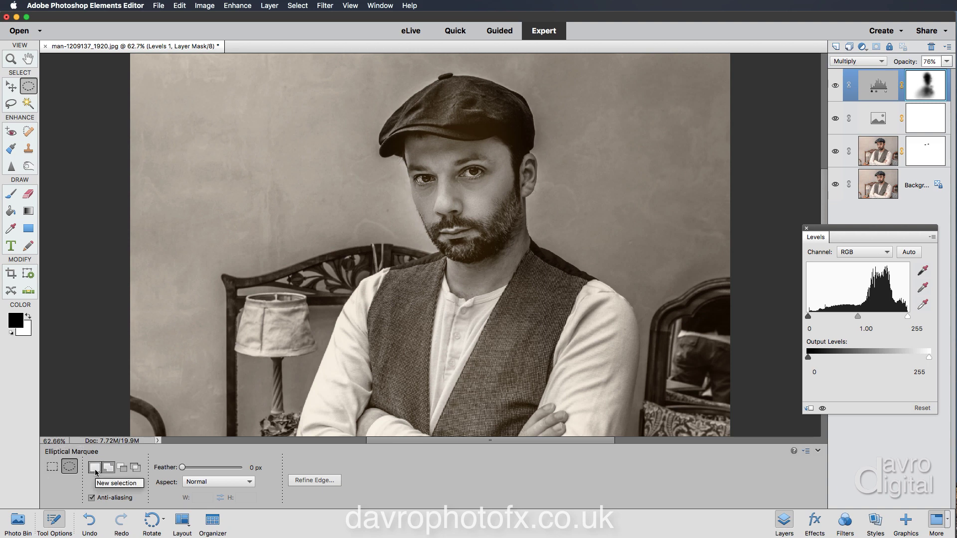
pyautogui.click(95, 467)
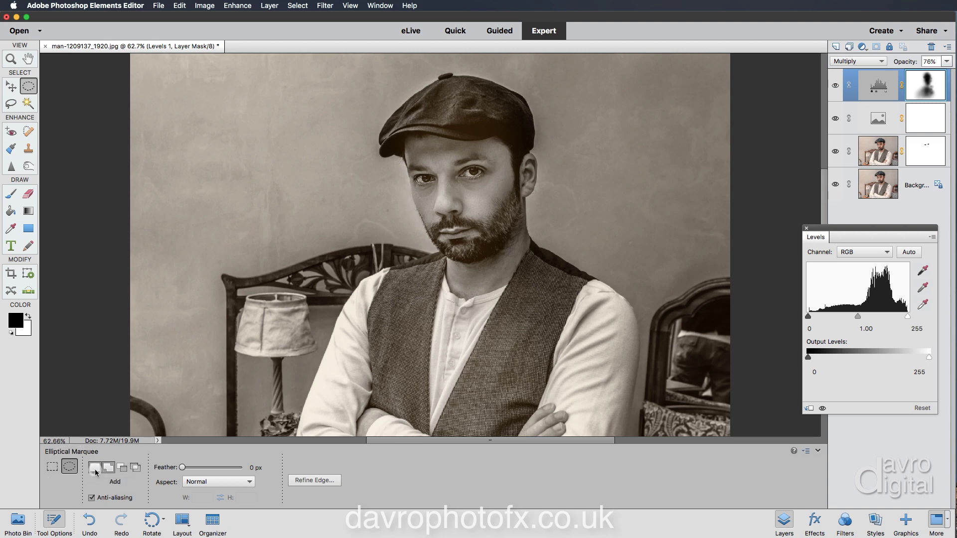
pyautogui.click(55, 523)
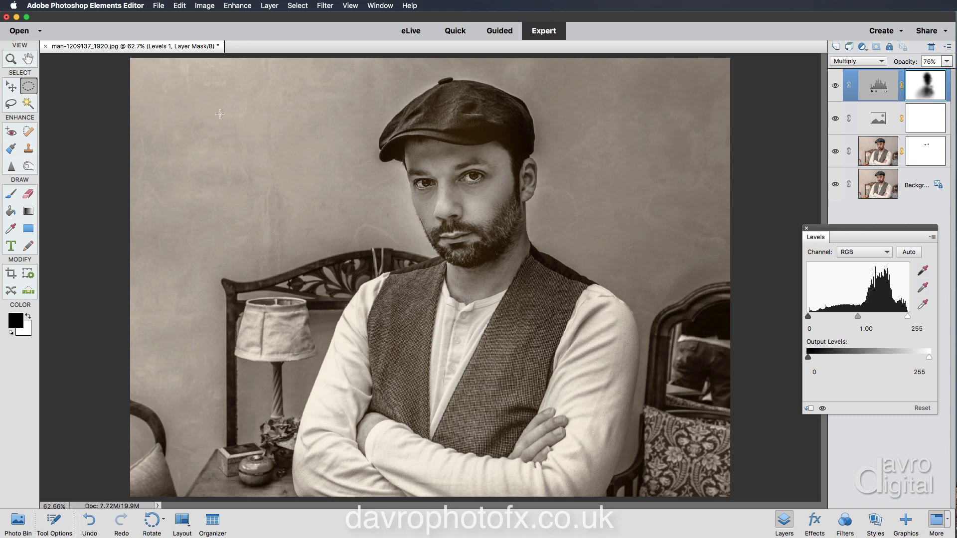
# Step: Draw a large elliptical selection around the man and transform it to extend its lower edge almost to the photo's bottom
pyautogui.moveTo(169, 76); pyautogui.dragTo(681, 479)
pyautogui.moveTo(470, 291)
pyautogui.mouseDown()
pyautogui.moveTo(482, 284)
pyautogui.moveTo(470, 290)
pyautogui.mouseUp()
pyautogui.click(294, 6)
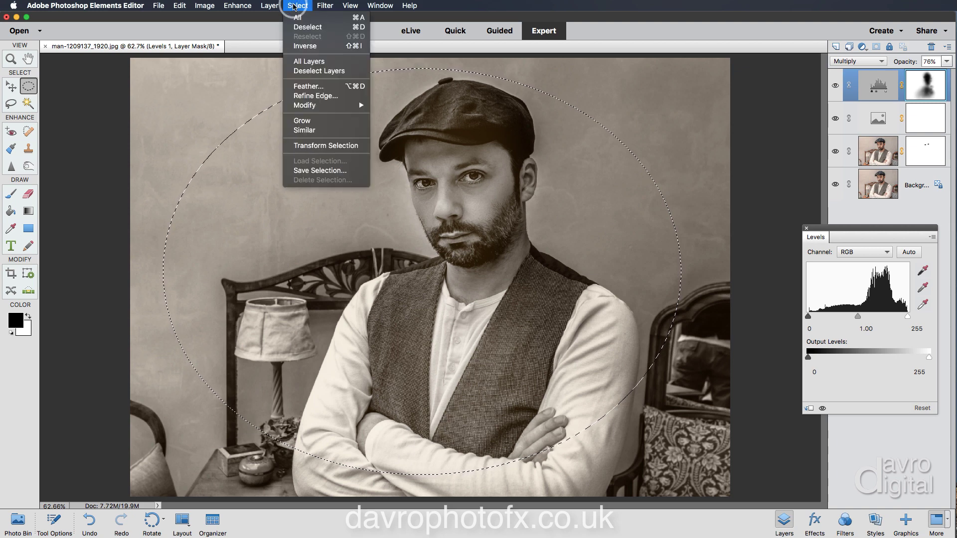
pyautogui.click(305, 145)
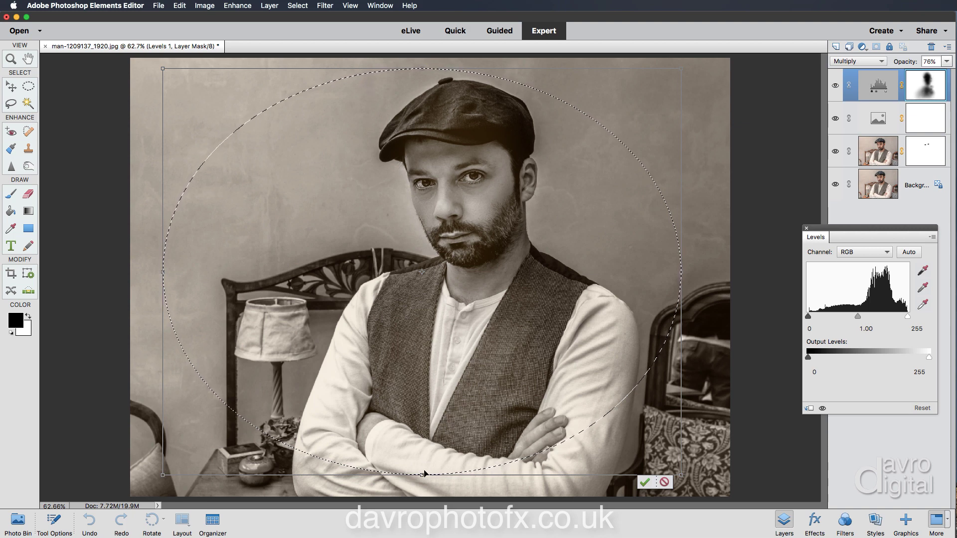
pyautogui.moveTo(422, 475); pyautogui.dragTo(421, 490)
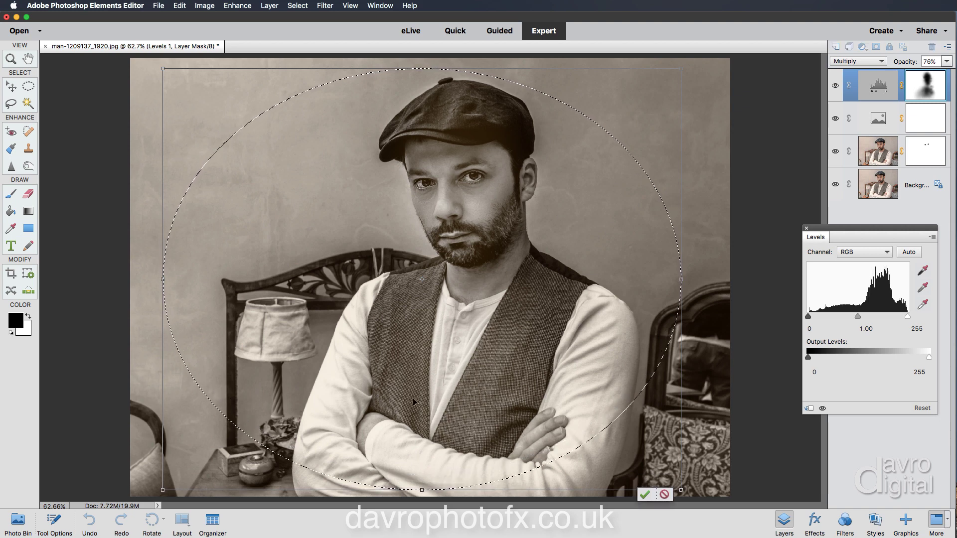
pyautogui.press('Return')
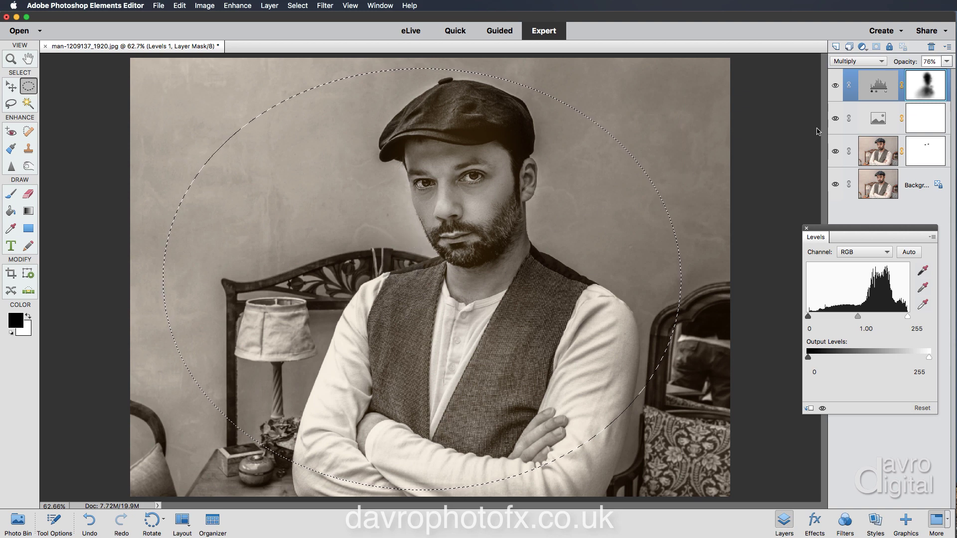
# Step: Add a second Levels adjustment layer from the elliptical selection, lower its white output level to 218 and invert its mask
pyautogui.click(862, 47)
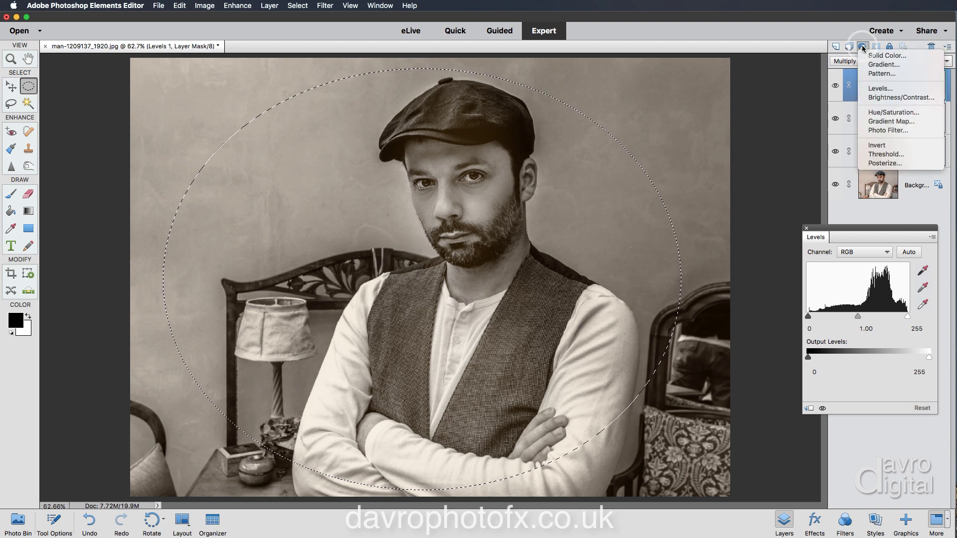
pyautogui.click(873, 88)
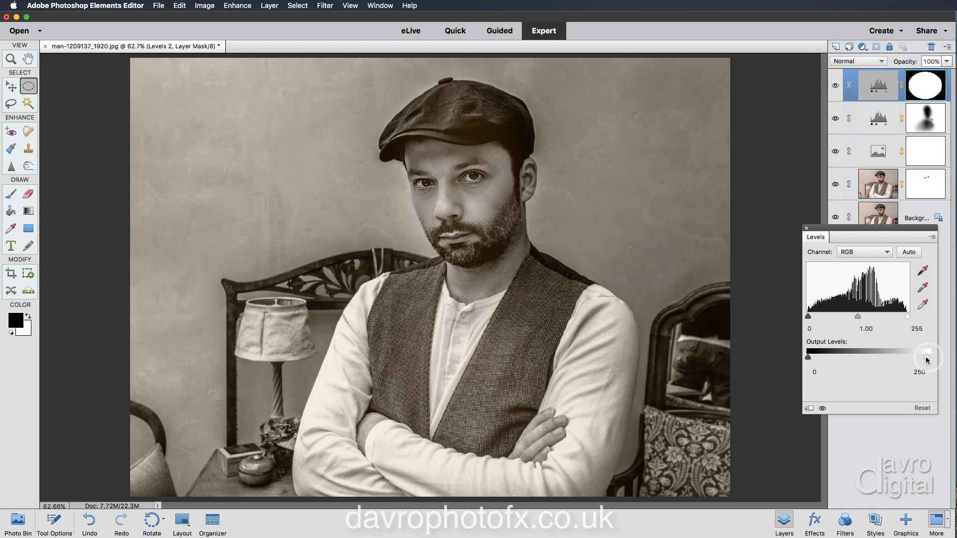
pyautogui.moveTo(927, 358); pyautogui.dragTo(914, 358)
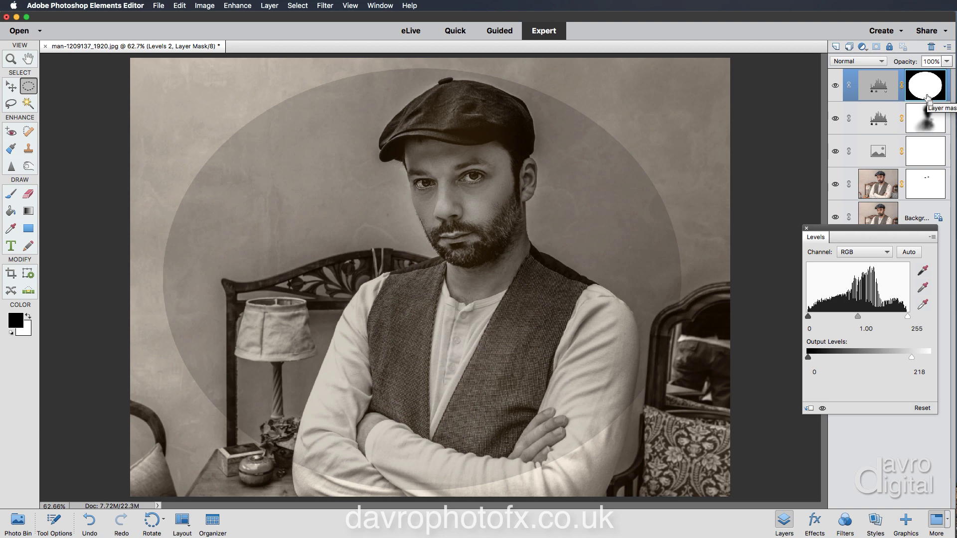
pyautogui.press('super+i')
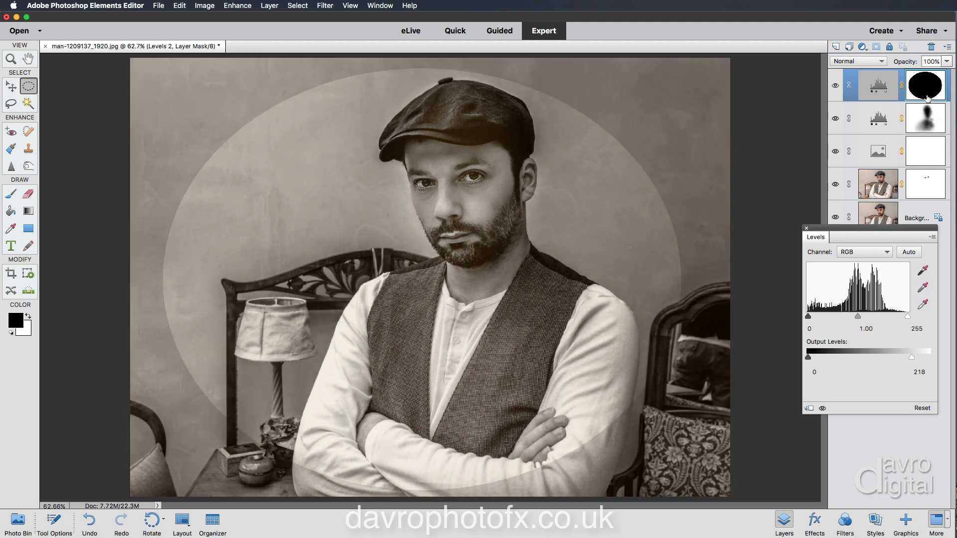
# Step: Soften the new Levels layer's oval mask with a 101.4-pixel Gaussian Blur, checking the effect with the preview off and on
pyautogui.click(325, 6)
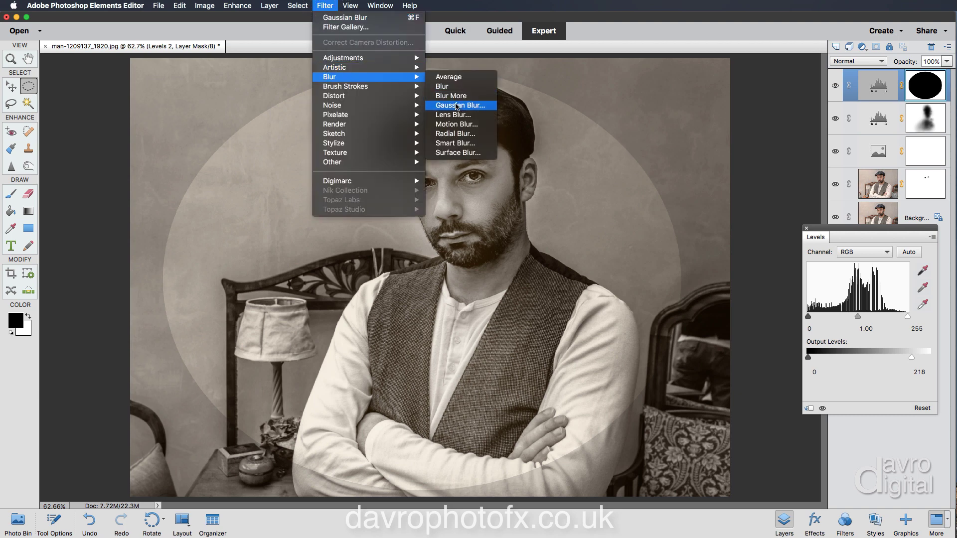
pyautogui.click(456, 105)
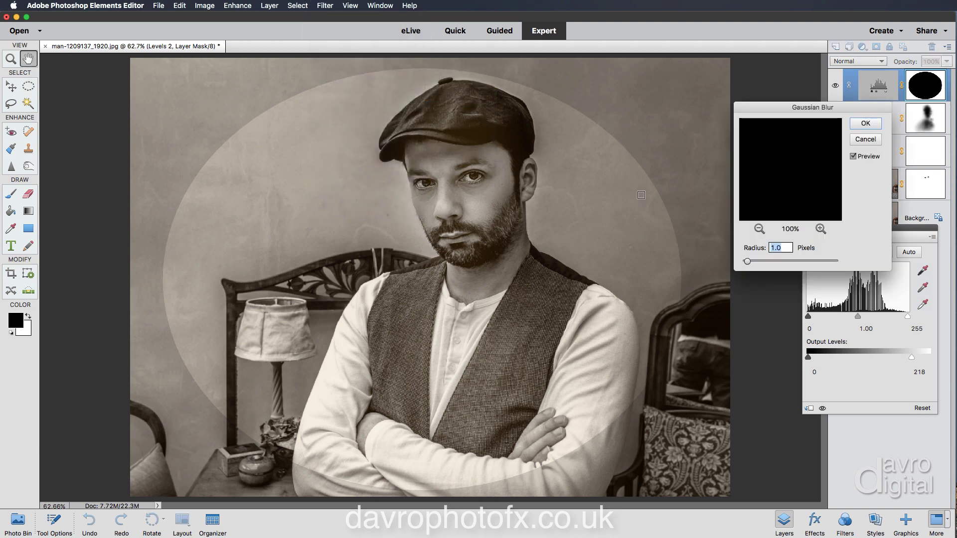
pyautogui.click(651, 182)
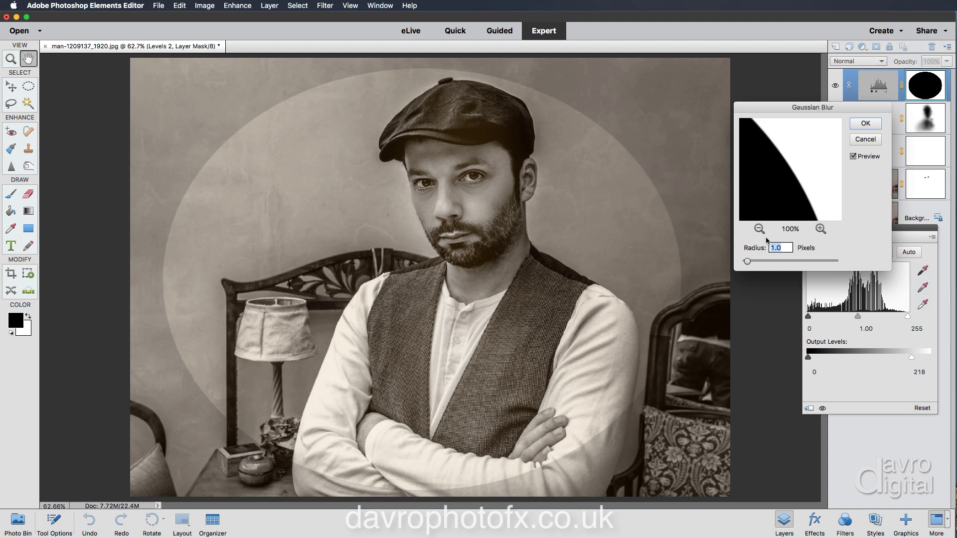
pyautogui.moveTo(767, 261); pyautogui.dragTo(804, 261)
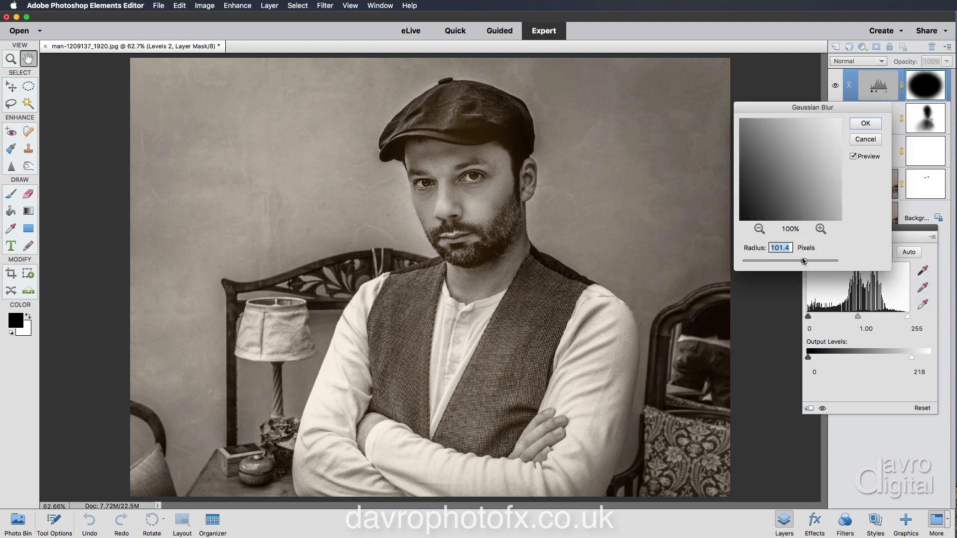
pyautogui.click(854, 157)
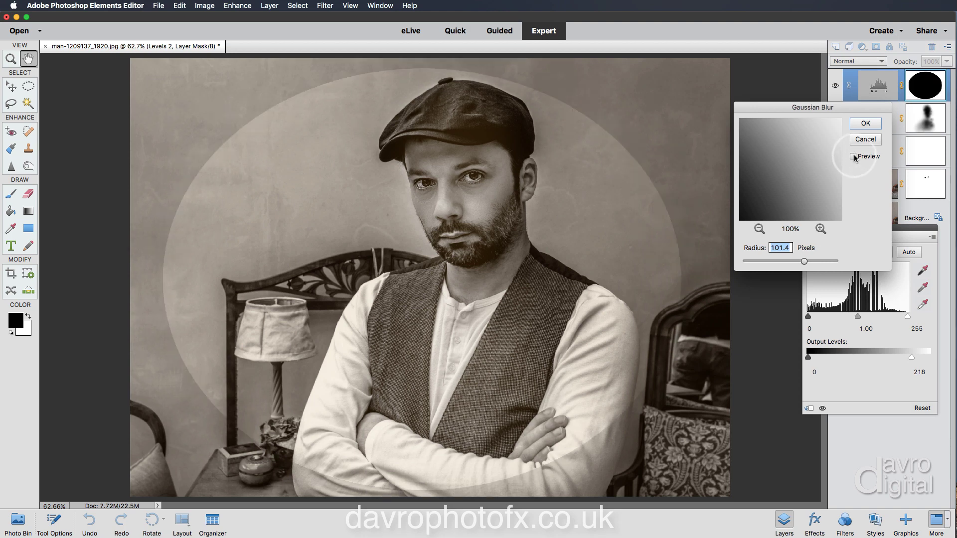
pyautogui.click(854, 157)
pyautogui.click(876, 128)
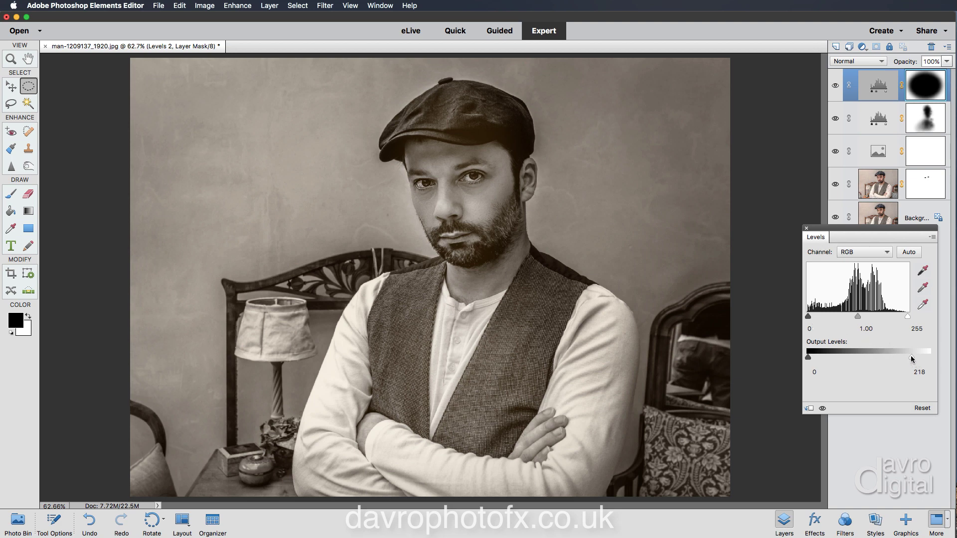
# Step: Refine the vignette by raising the second Levels layer's black input and white output levels, and close its settings
pyautogui.moveTo(912, 358); pyautogui.dragTo(920, 359)
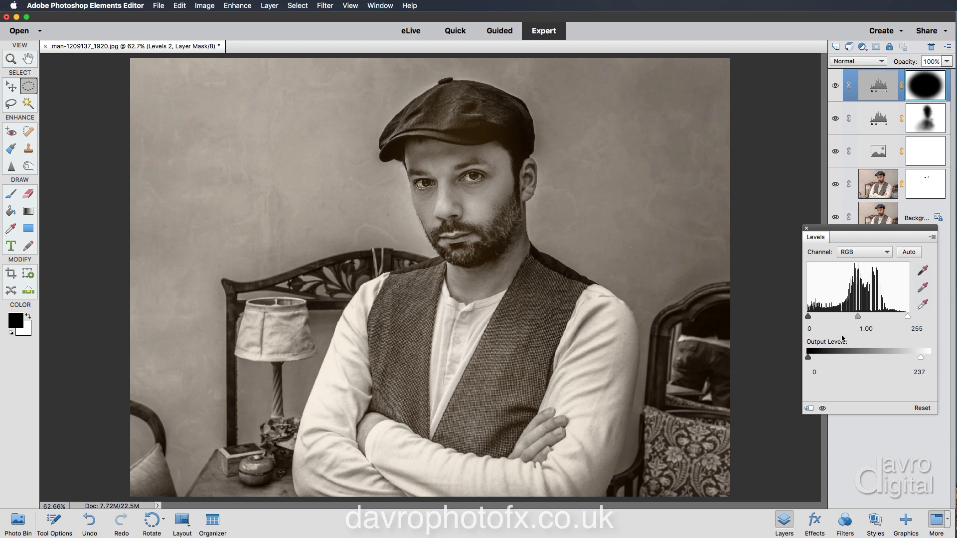
pyautogui.moveTo(808, 319)
pyautogui.mouseDown()
pyautogui.moveTo(851, 325)
pyautogui.moveTo(822, 319)
pyautogui.mouseUp()
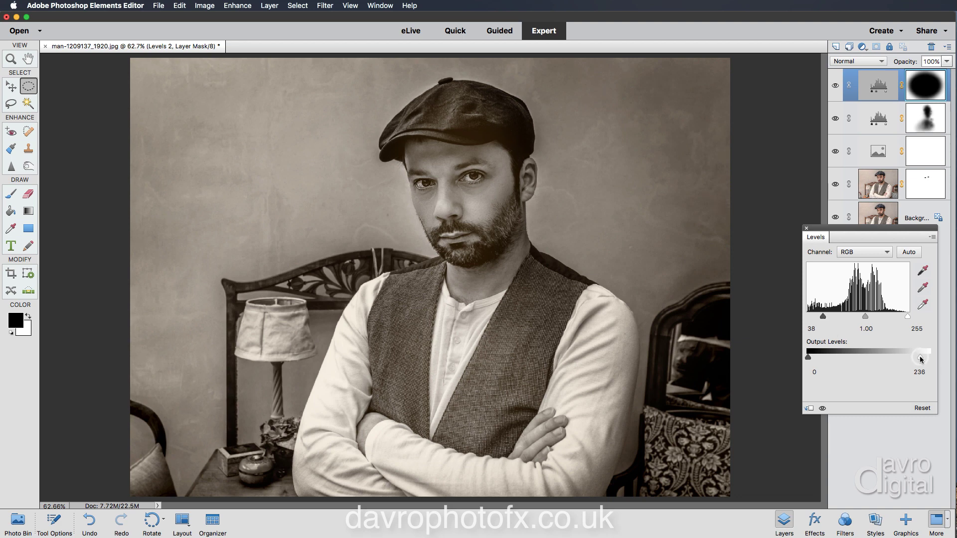
pyautogui.moveTo(920, 359); pyautogui.dragTo(926, 359)
pyautogui.moveTo(824, 409); pyautogui.dragTo(823, 409)
pyautogui.moveTo(821, 319); pyautogui.dragTo(824, 317)
pyautogui.click(807, 229)
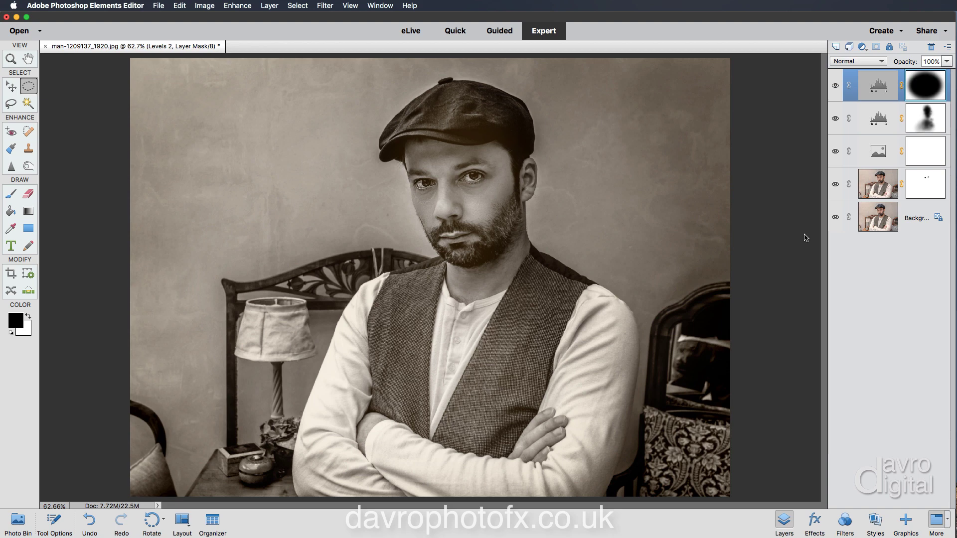
# Step: Compare the finished look with the original Background layer and with the blurred photo layer hidden
pyautogui.keyDown('alt'); pyautogui.click(835, 218); pyautogui.keyUp('alt')
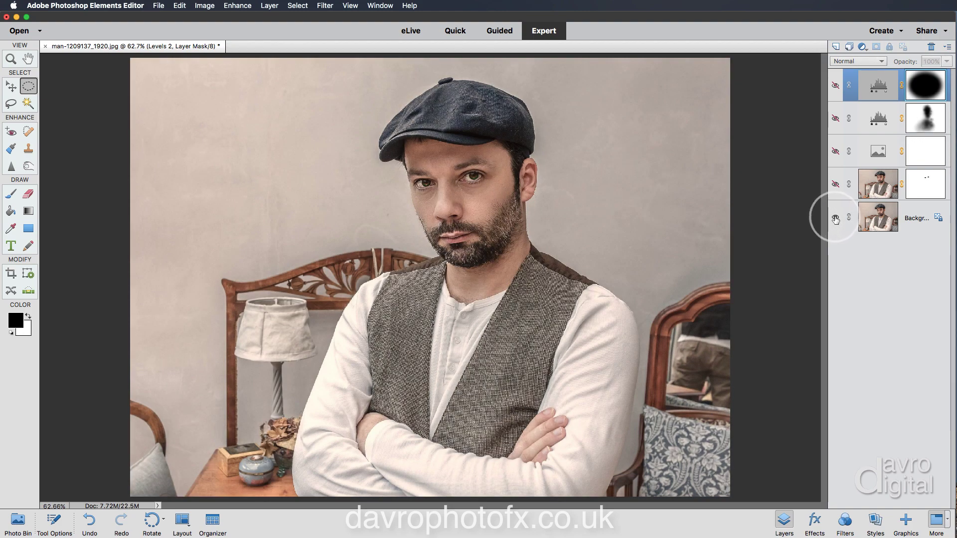
pyautogui.keyDown('alt'); pyautogui.click(835, 218); pyautogui.keyUp('alt')
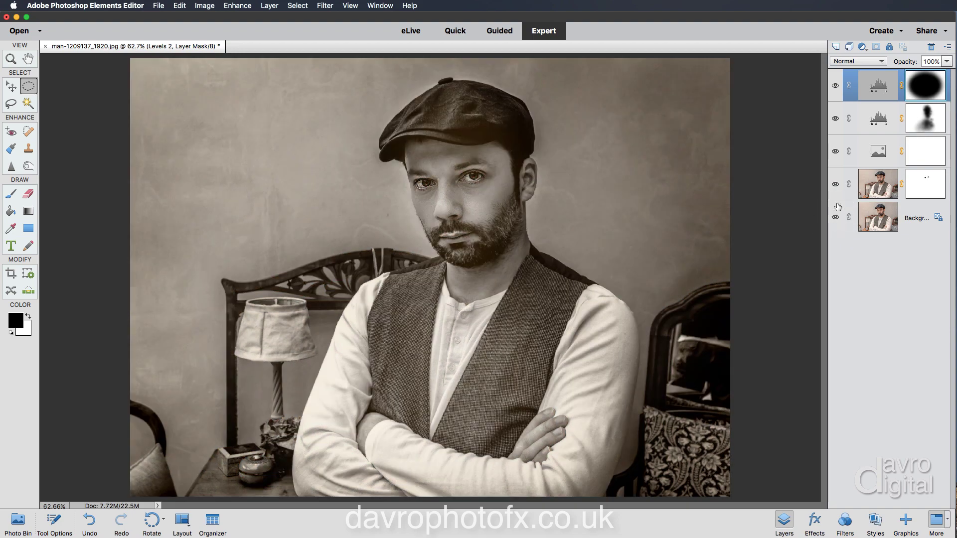
pyautogui.click(836, 185)
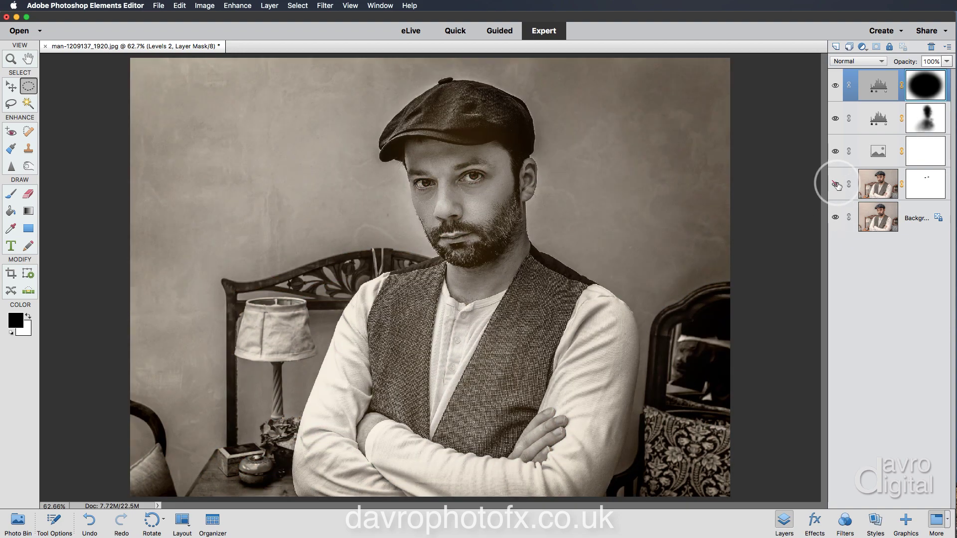
pyautogui.click(836, 185)
pyautogui.click(836, 184)
pyautogui.click(835, 185)
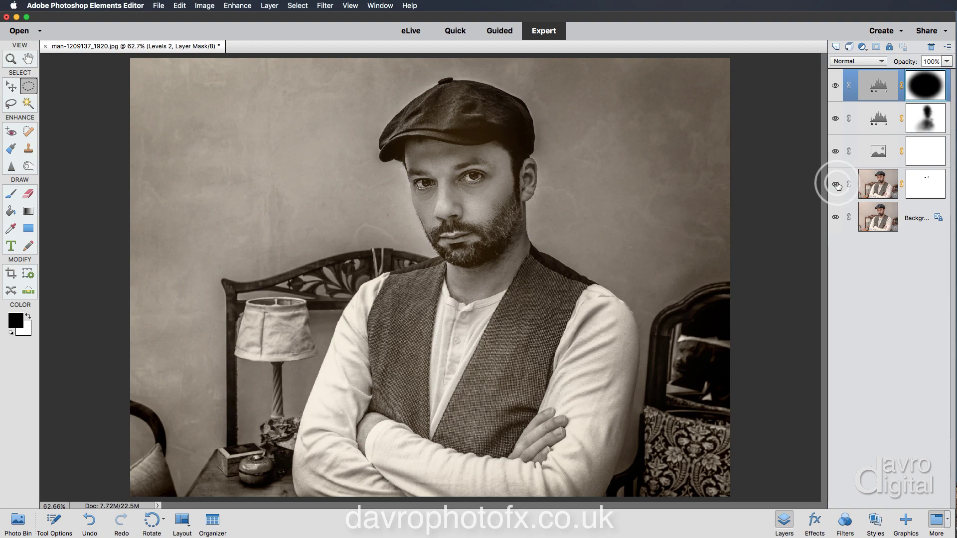
# Step: Compare the image with the Gradient Map and both Levels layers hidden and shown, and select the Gradient Map layer
pyautogui.click(836, 152)
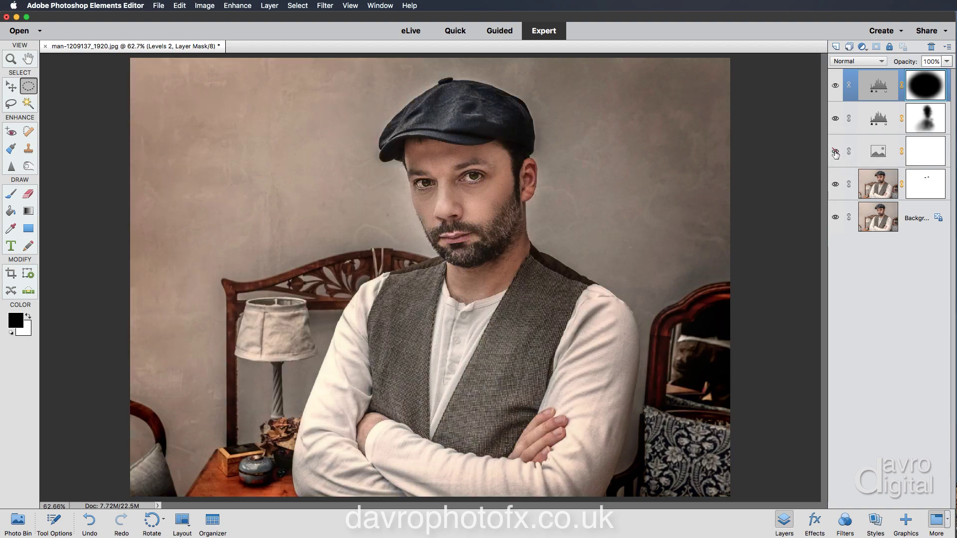
pyautogui.click(836, 153)
pyautogui.click(836, 152)
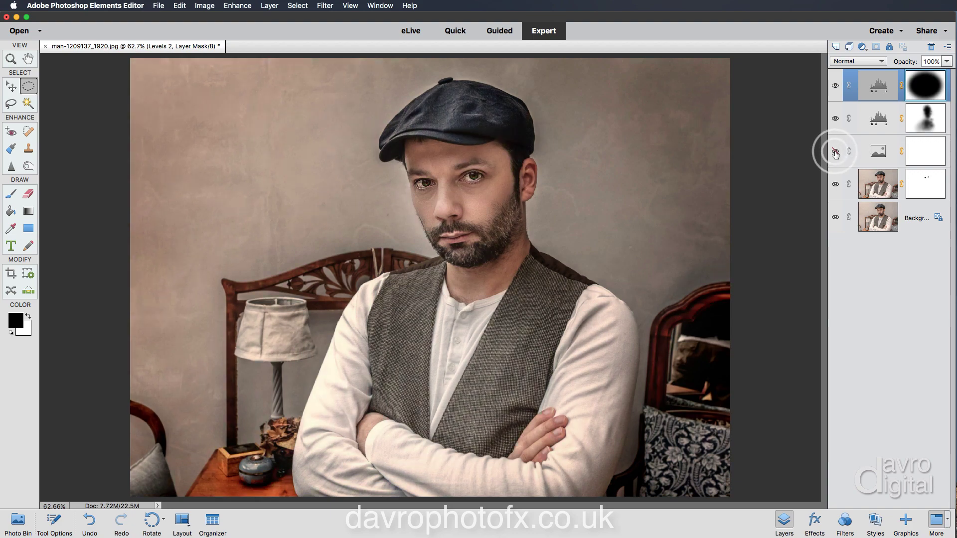
pyautogui.click(836, 119)
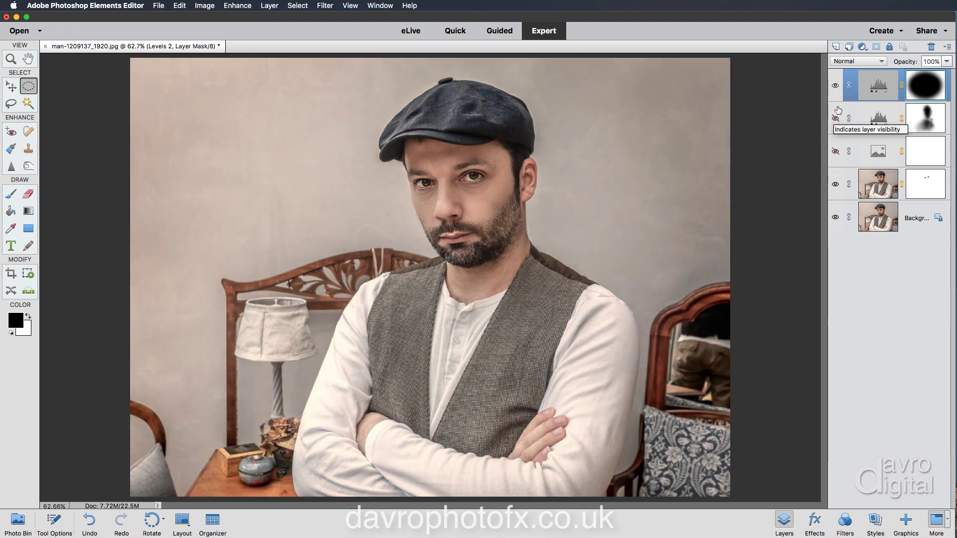
pyautogui.click(835, 85)
pyautogui.click(836, 85)
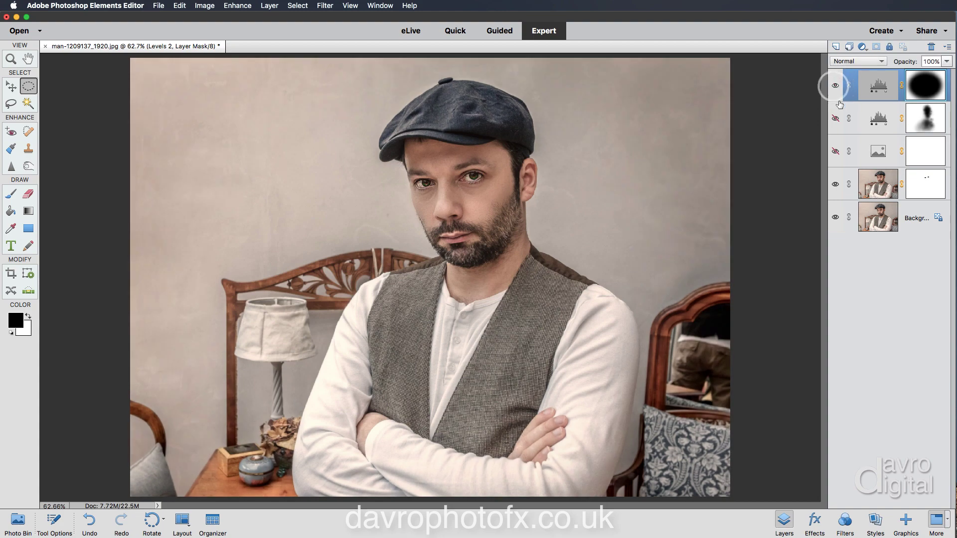
pyautogui.click(836, 118)
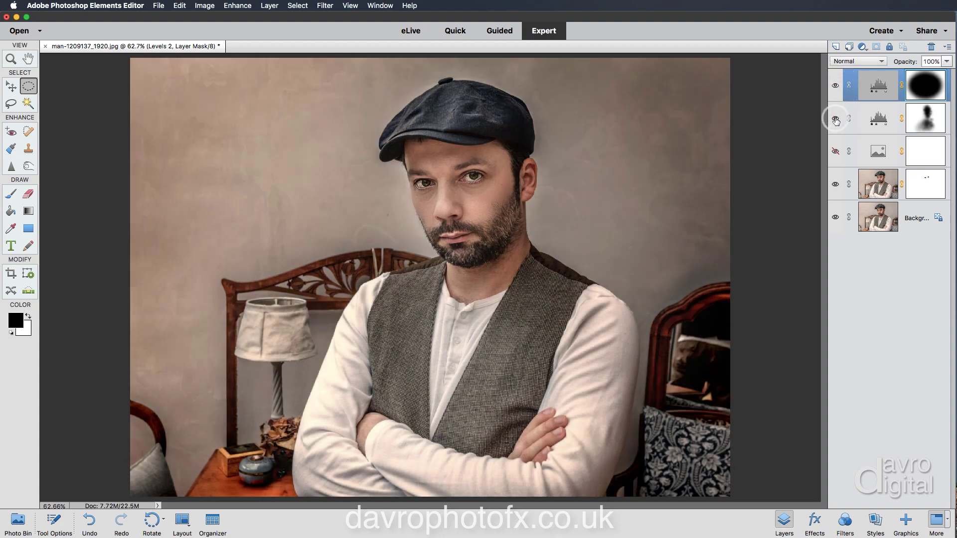
pyautogui.click(835, 151)
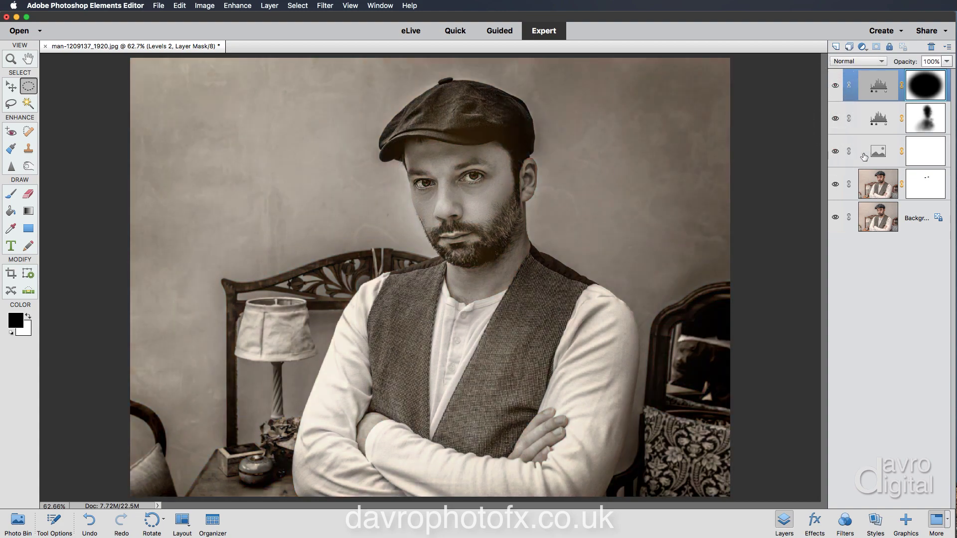
pyautogui.click(882, 152)
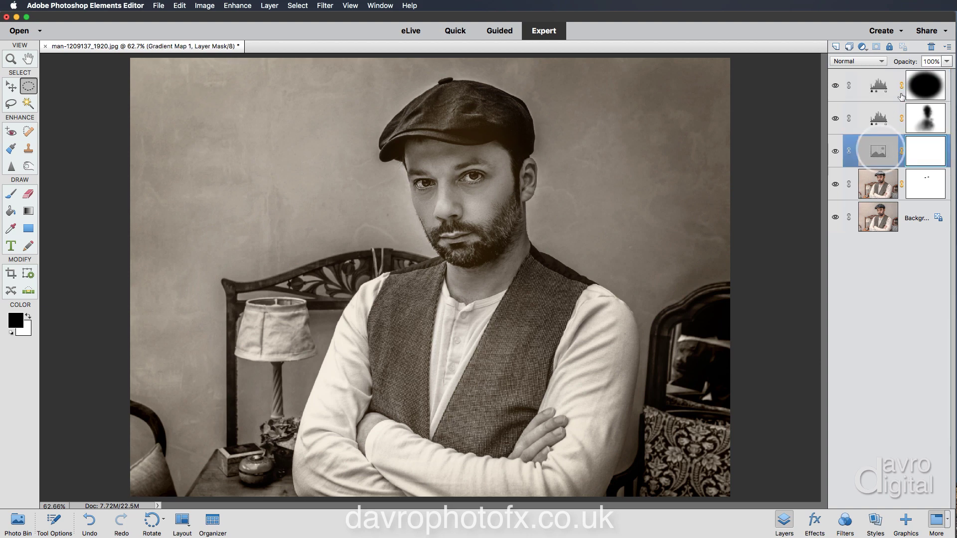
# Step: Lower the Gradient Map layer's opacity to 46% and compare the image with that layer hidden and shown
pyautogui.moveTo(910, 62); pyautogui.dragTo(885, 66)
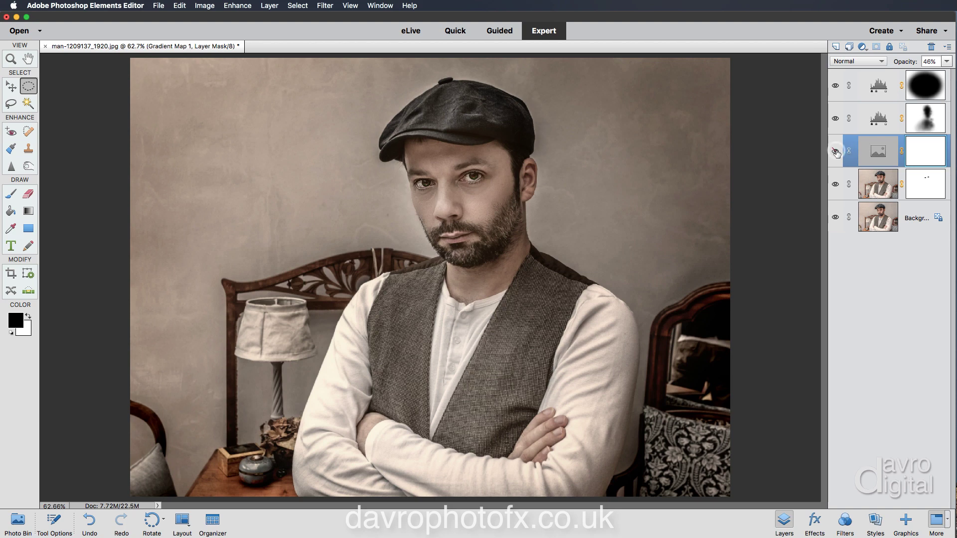
pyautogui.click(836, 152)
pyautogui.click(836, 152)
pyautogui.click(836, 152)
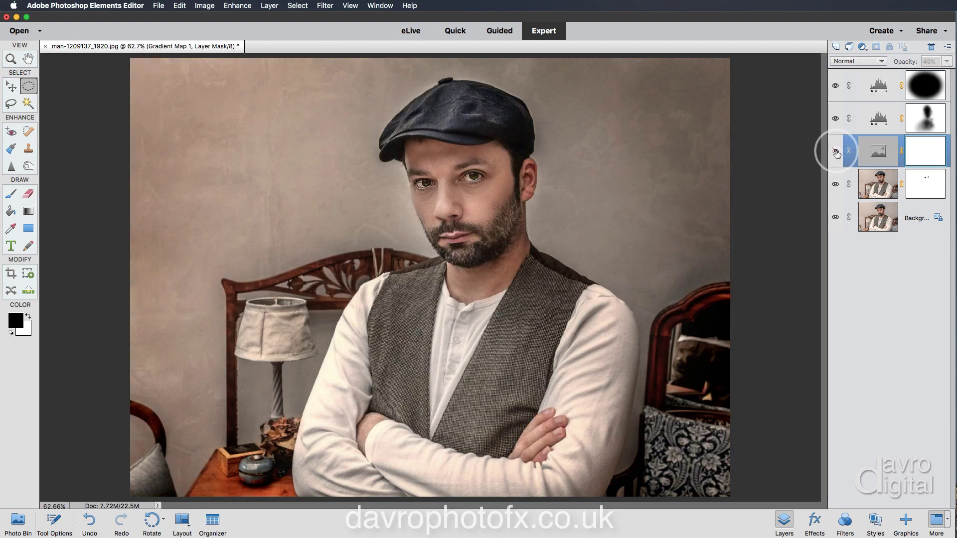
pyautogui.click(836, 152)
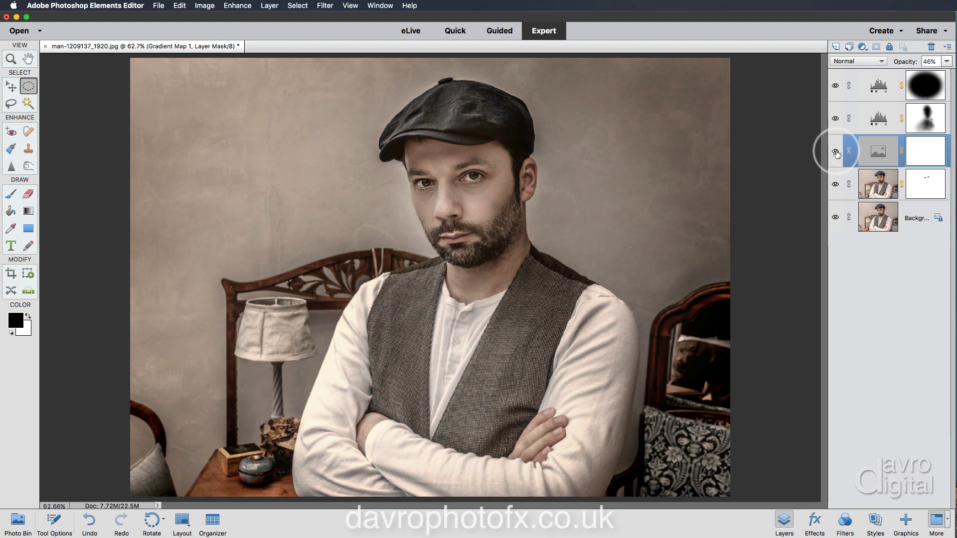
# Step: Compare the image with each of the two Levels layers hidden and shown in turn
pyautogui.click(836, 119)
pyautogui.click(836, 119)
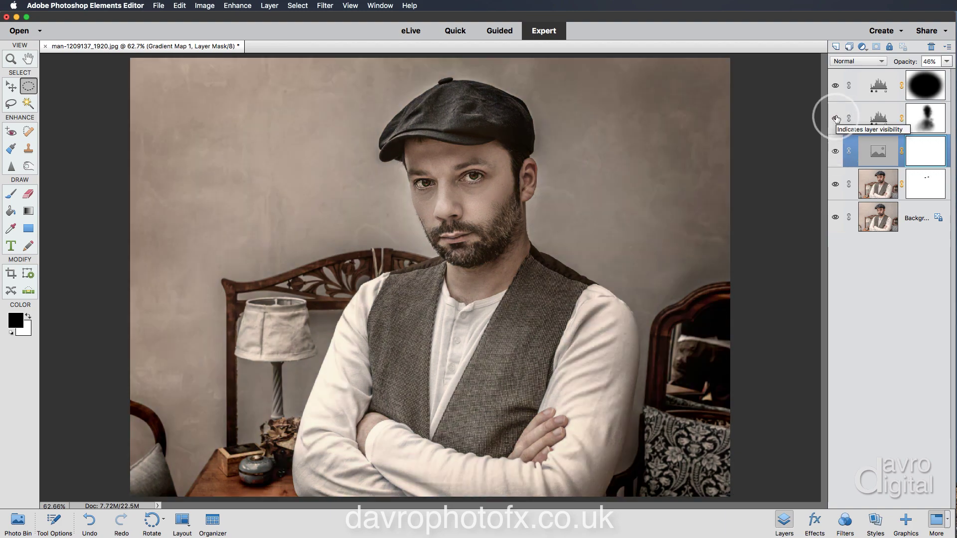
pyautogui.click(836, 118)
pyautogui.click(836, 119)
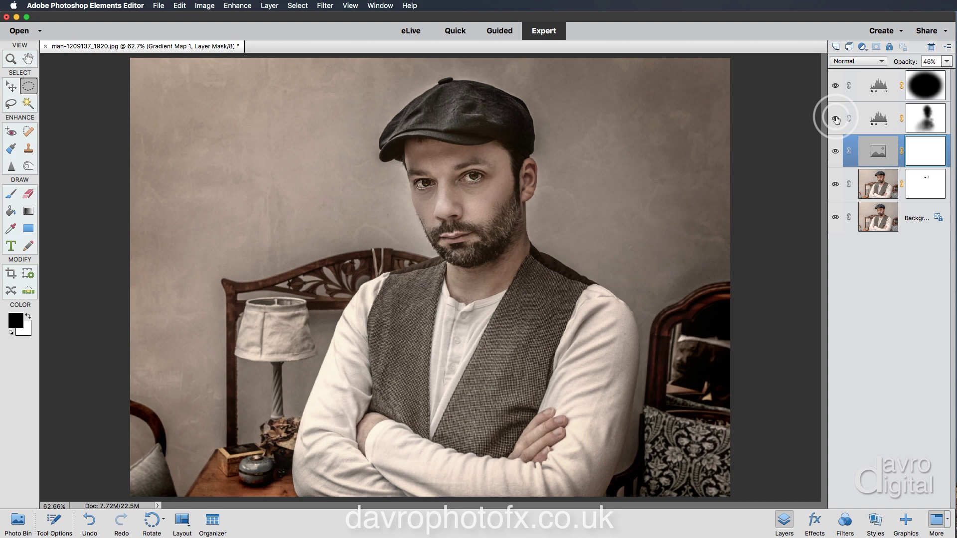
pyautogui.click(836, 85)
pyautogui.click(835, 86)
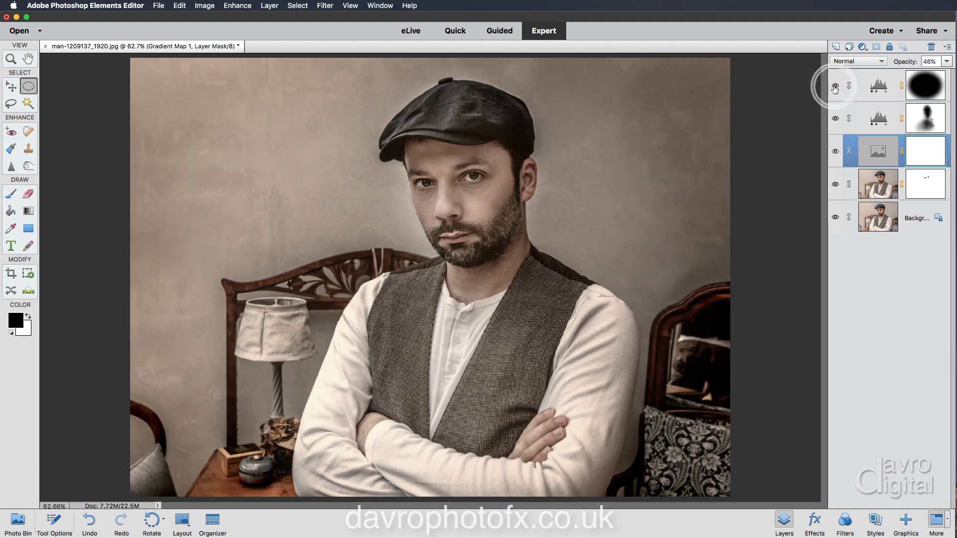